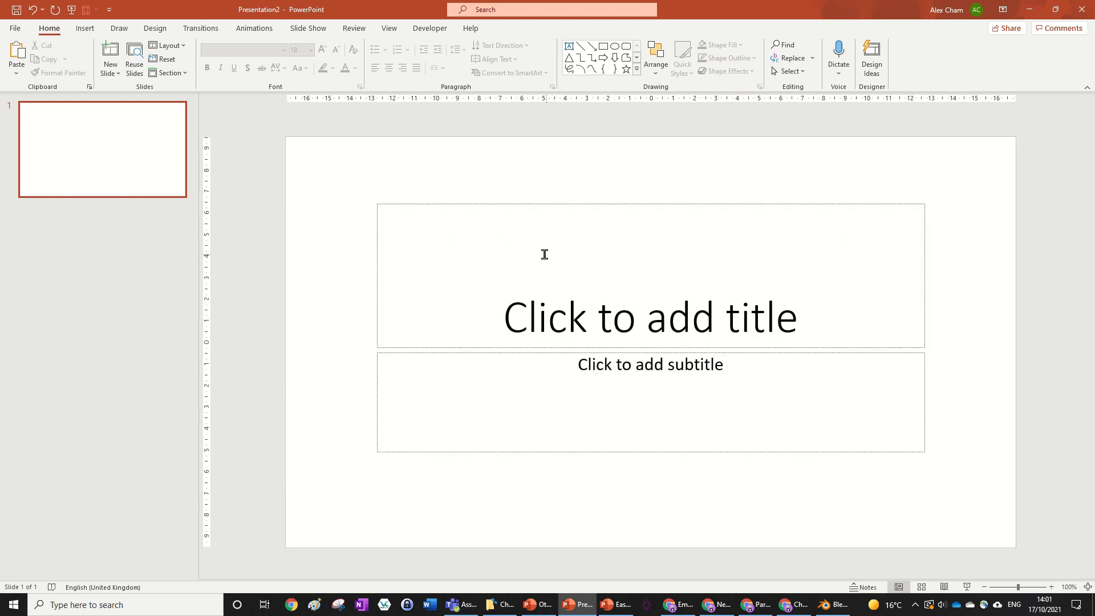
Give slide 1 the Blank layout and duplicate it as slide 2
click(169, 46)
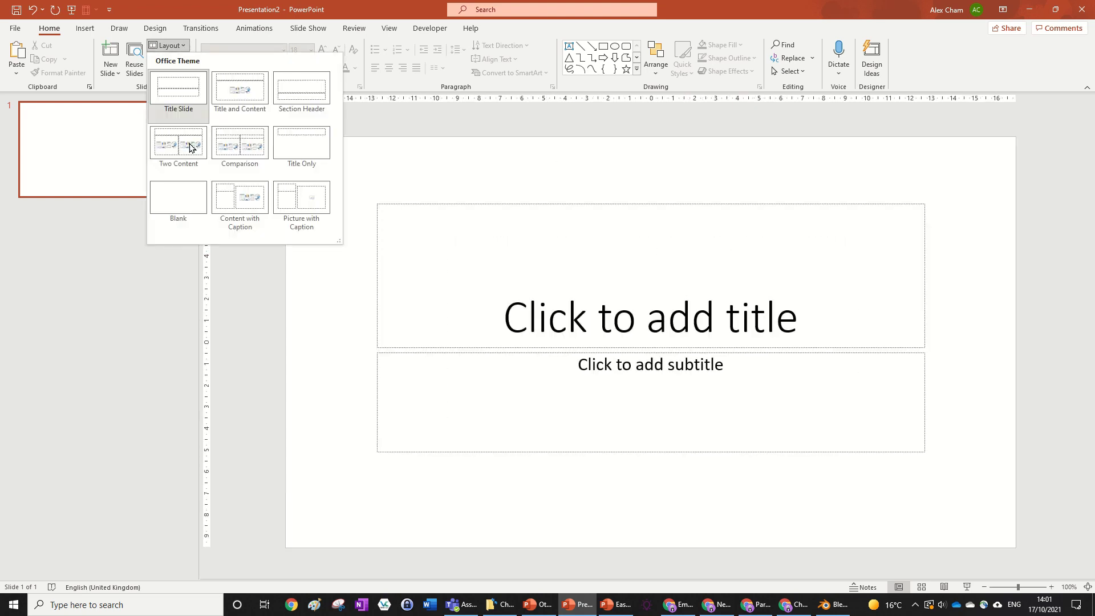
click(181, 208)
right_click(102, 123)
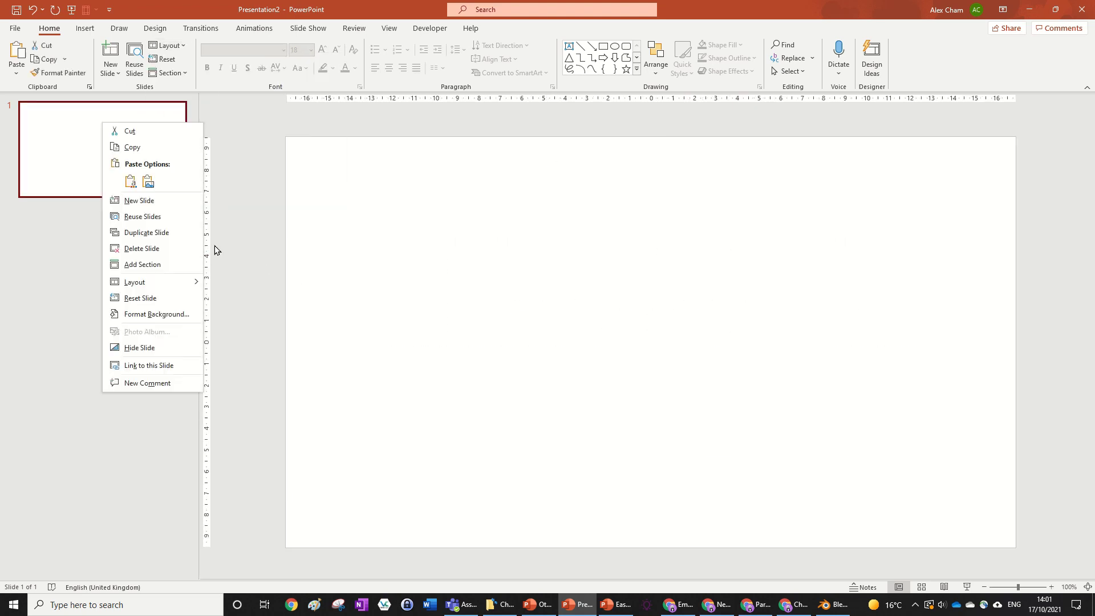
click(177, 232)
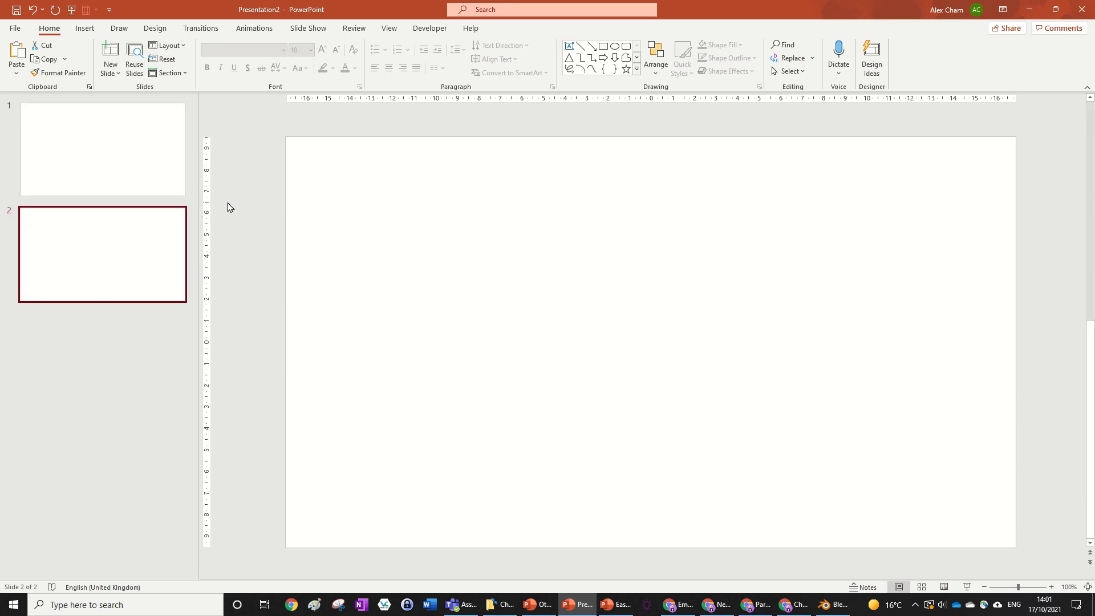
click(128, 155)
click(129, 248)
Add a text box reading 'TEXT' to slide 2
click(569, 47)
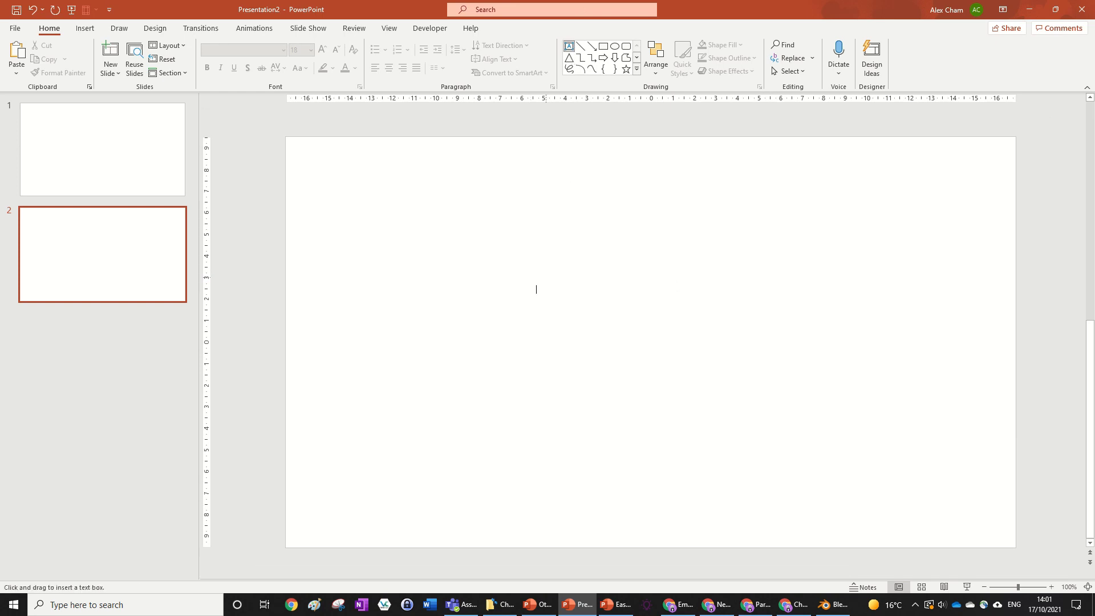
click(548, 304)
text(TEXT)
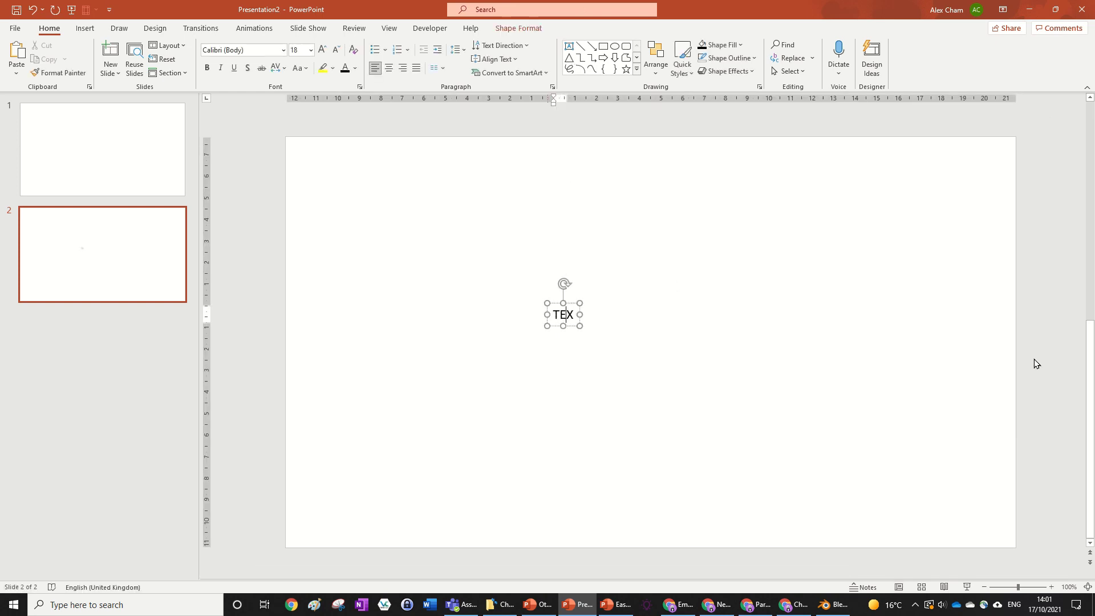
click(862, 364)
Format TEXT in Arial Black at 166 pt and centre it on the slide
key(Tab)
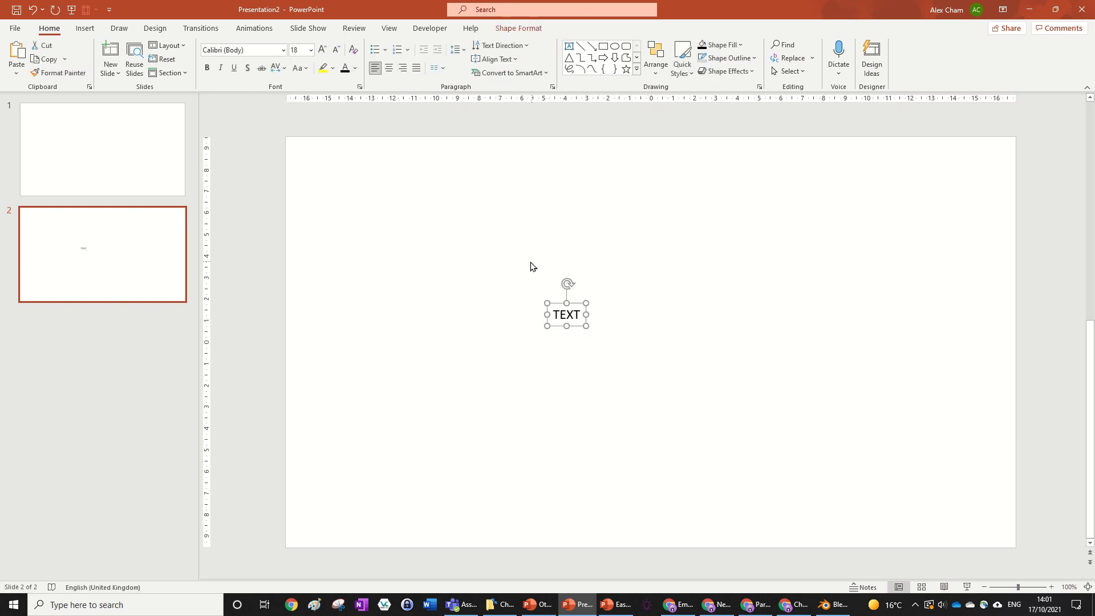
click(283, 51)
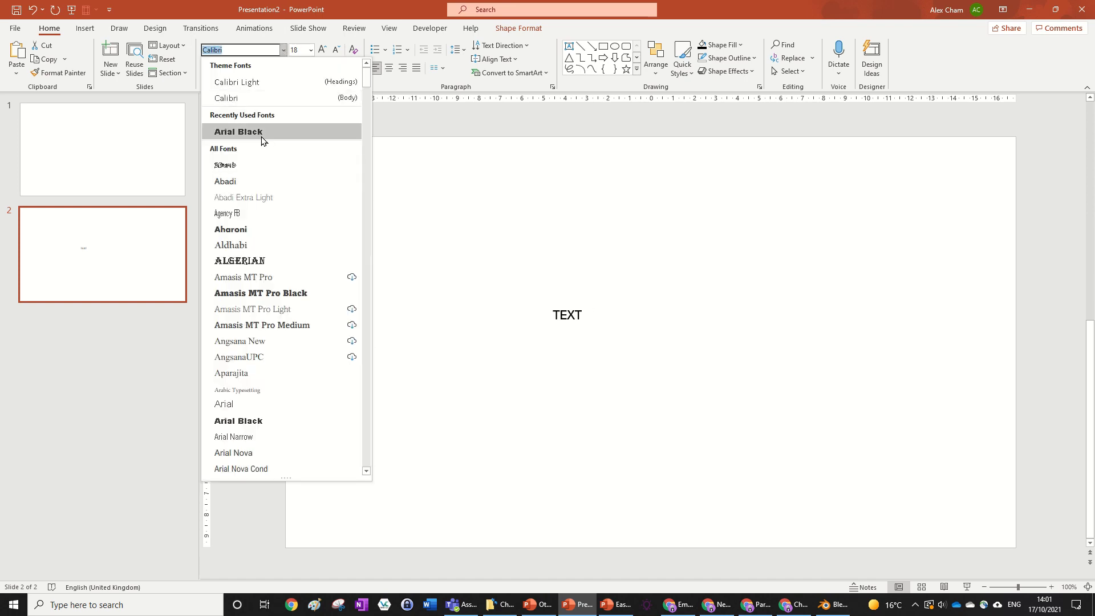
click(239, 132)
click(323, 50)
click(323, 51)
click(322, 50)
click(323, 50)
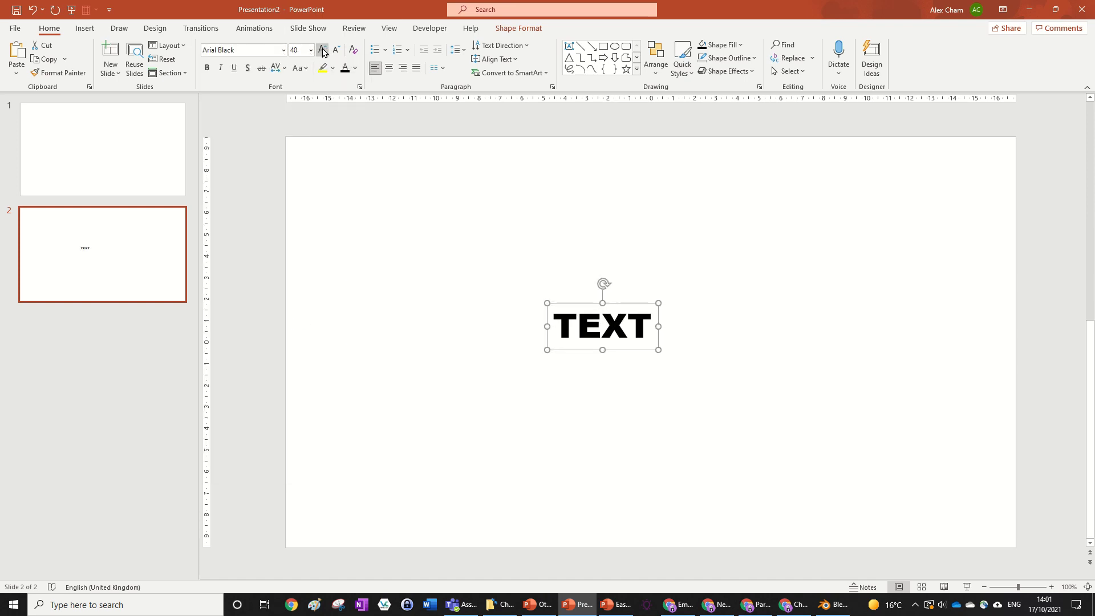
click(323, 50)
click(323, 50)
click(322, 50)
click(323, 51)
click(322, 50)
click(322, 50)
click(323, 50)
click(323, 50)
click(323, 50)
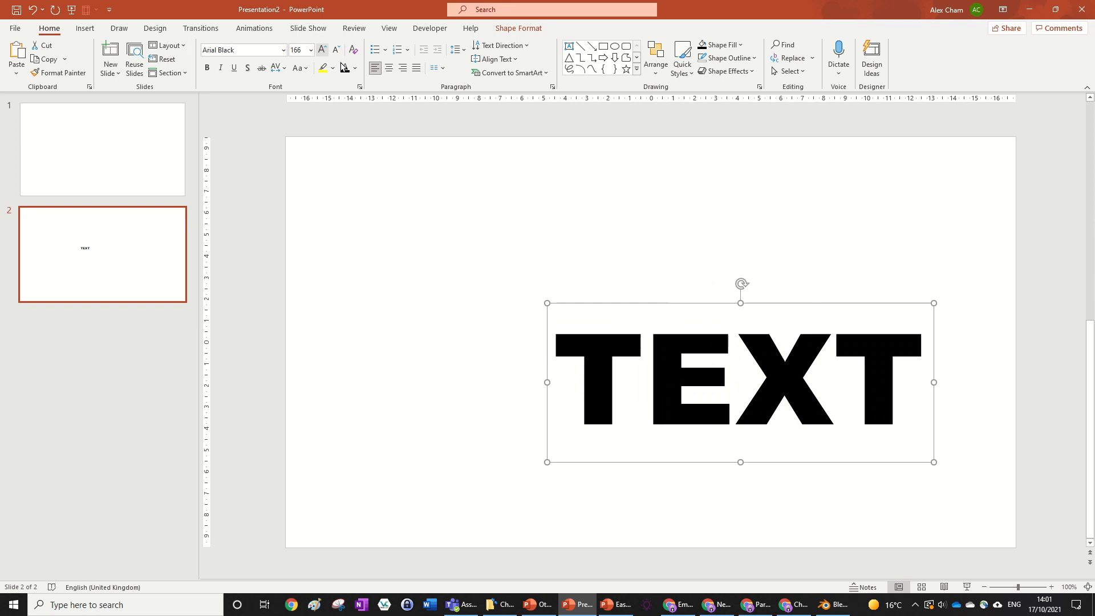
drag(787, 307, 697, 266)
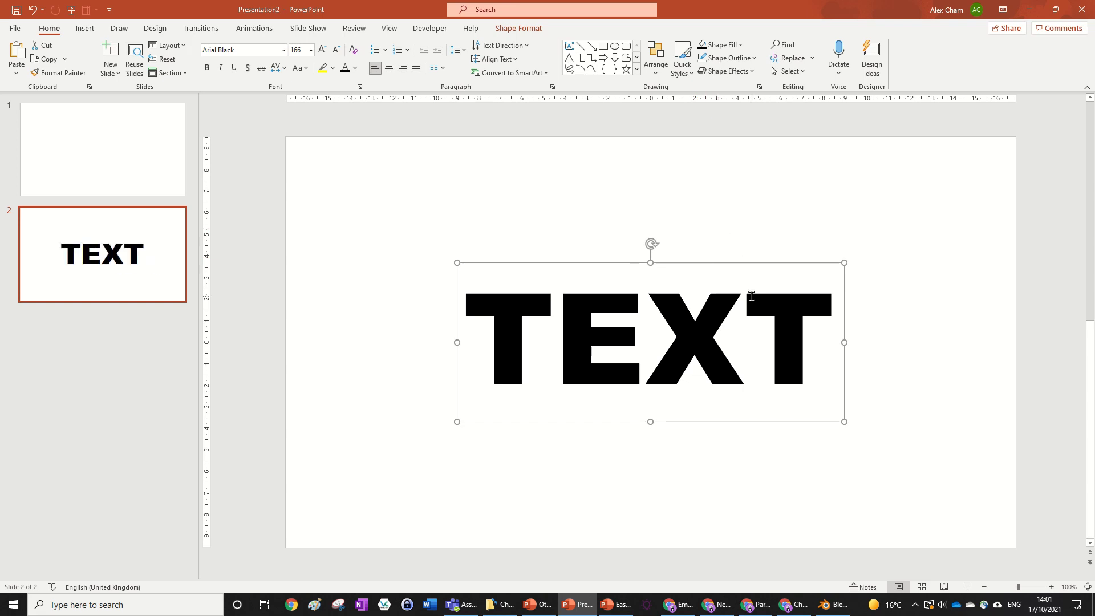
Draw a small rectangle over the top-left corner of the first T
scroll(653, 189, up, 3)
scroll(655, 152, up, 3)
click(603, 46)
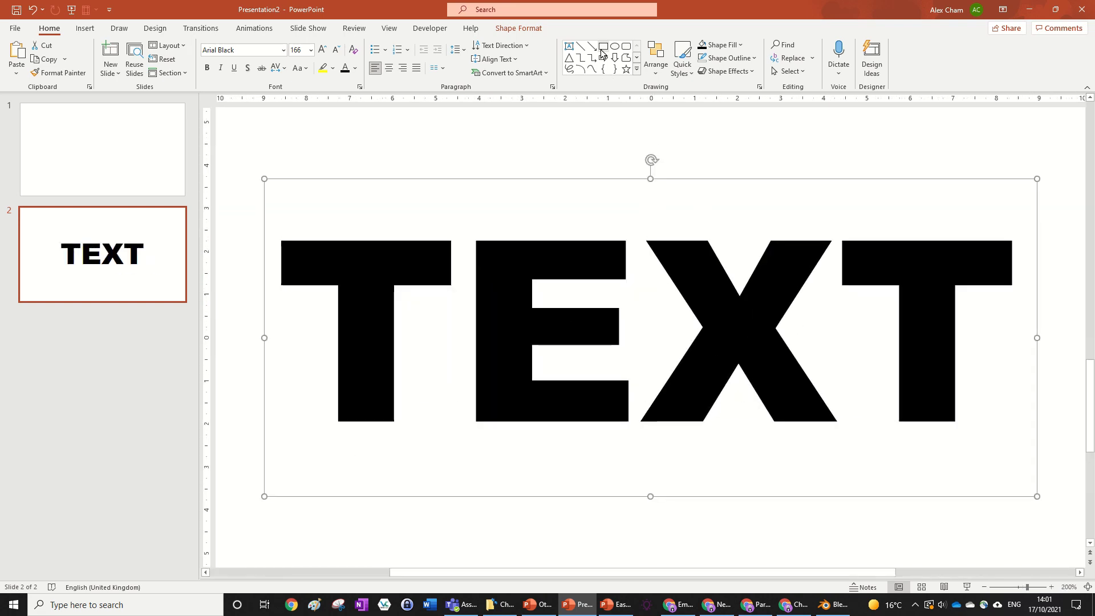
drag(281, 239, 307, 264)
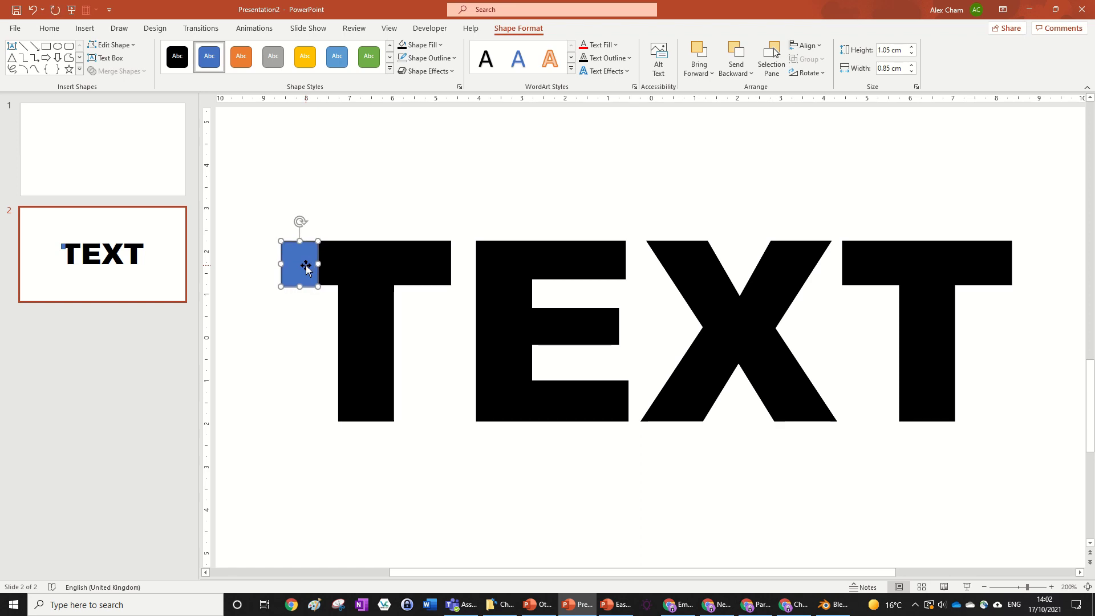
Colour the TEXT red, fill the rectangle black, and widen it to the T's stem
click(299, 290)
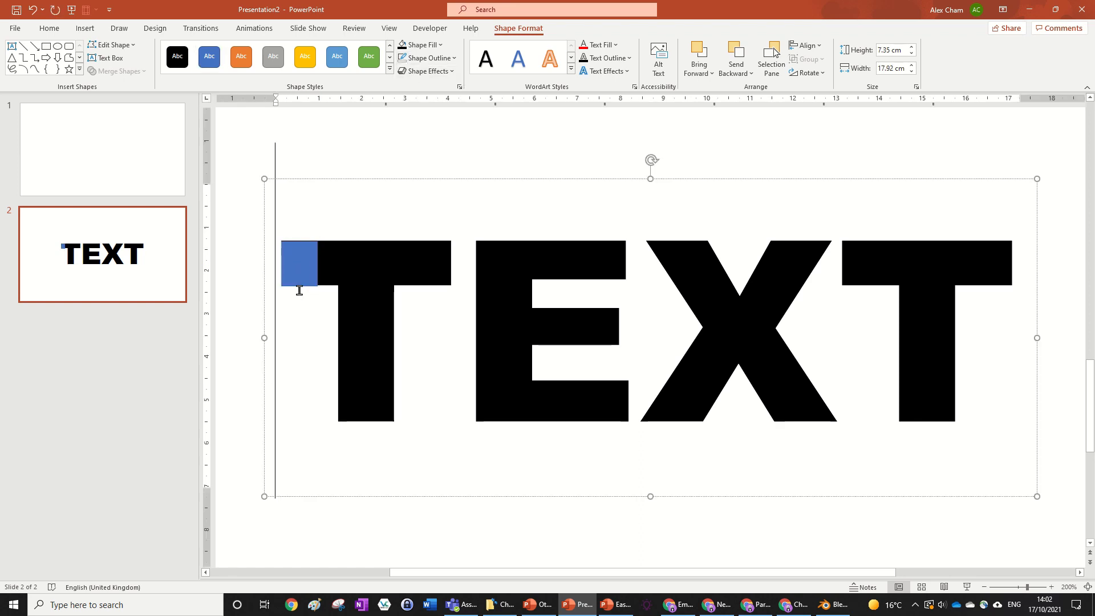
click(511, 177)
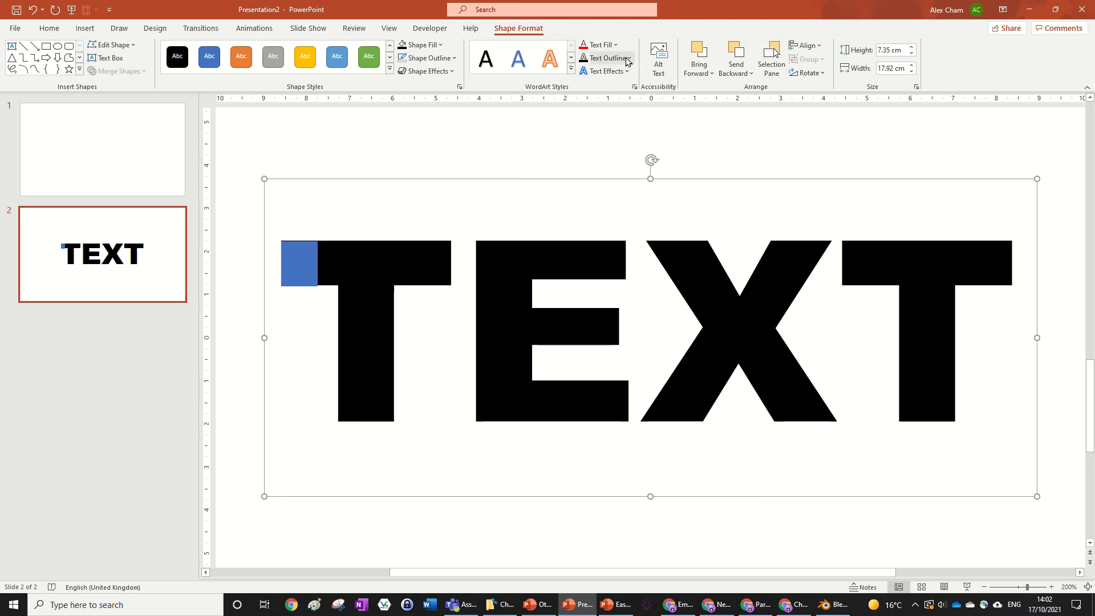
click(584, 44)
click(308, 267)
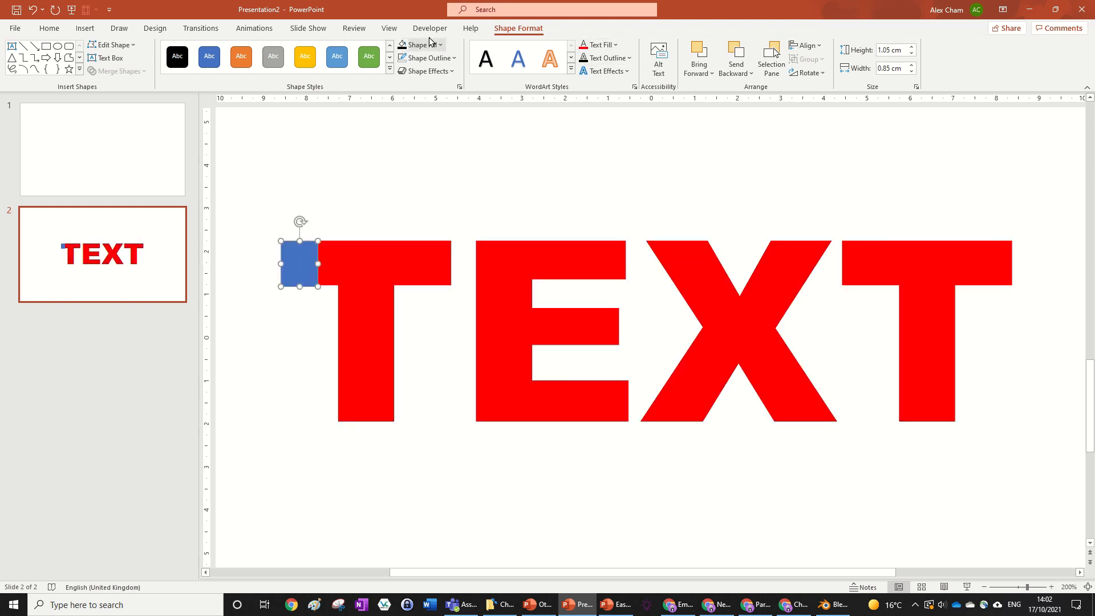
click(431, 43)
drag(287, 265, 338, 263)
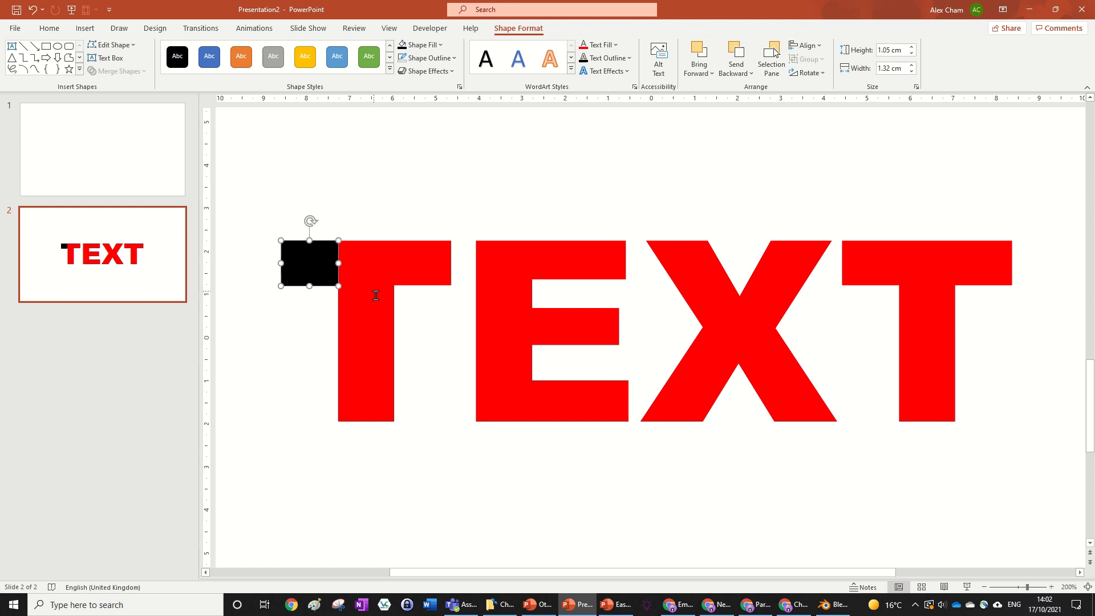
Copy the black rectangle along the T's crossbar, undoing a misplaced copy
click(318, 327)
click(336, 279)
mouse_move(437, 291)
mouse_down()
mouse_move(296, 295)
mouse_move(432, 298)
mouse_up()
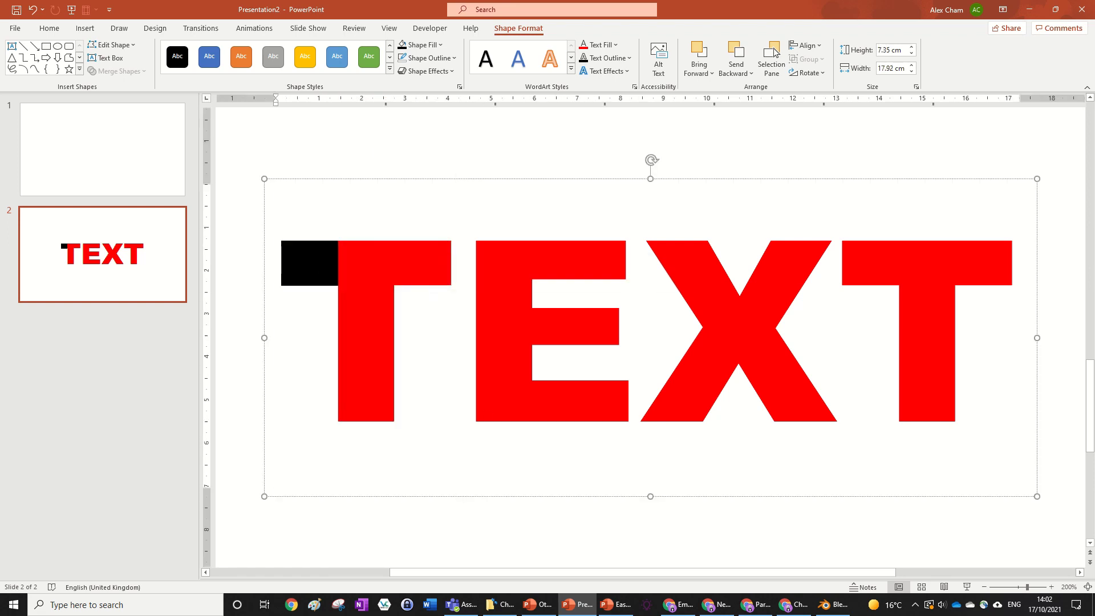
click(335, 279)
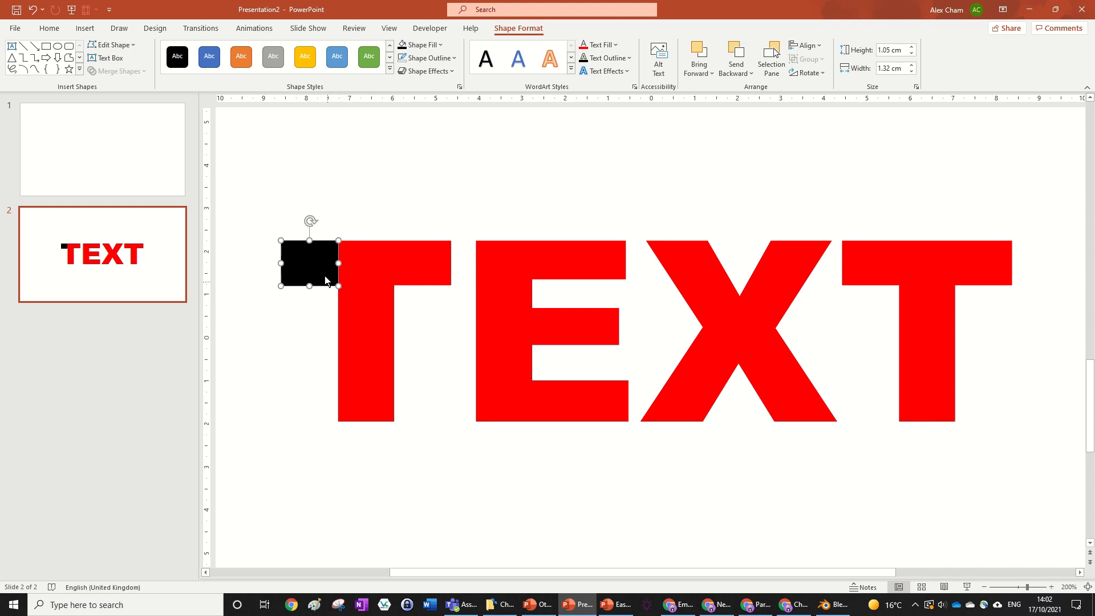
click(321, 267)
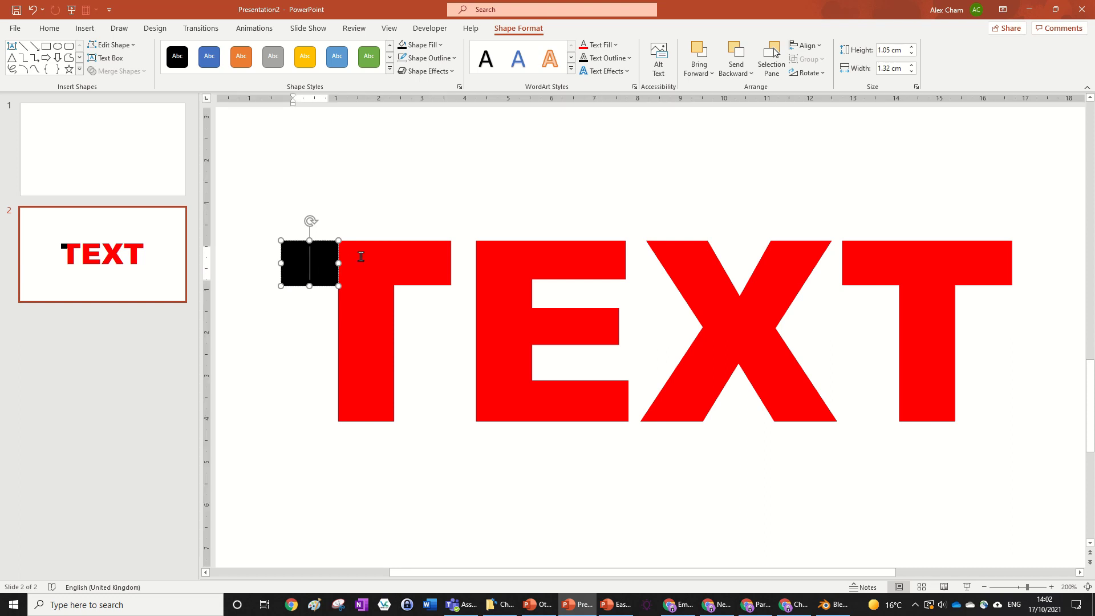
click(323, 237)
click(321, 269)
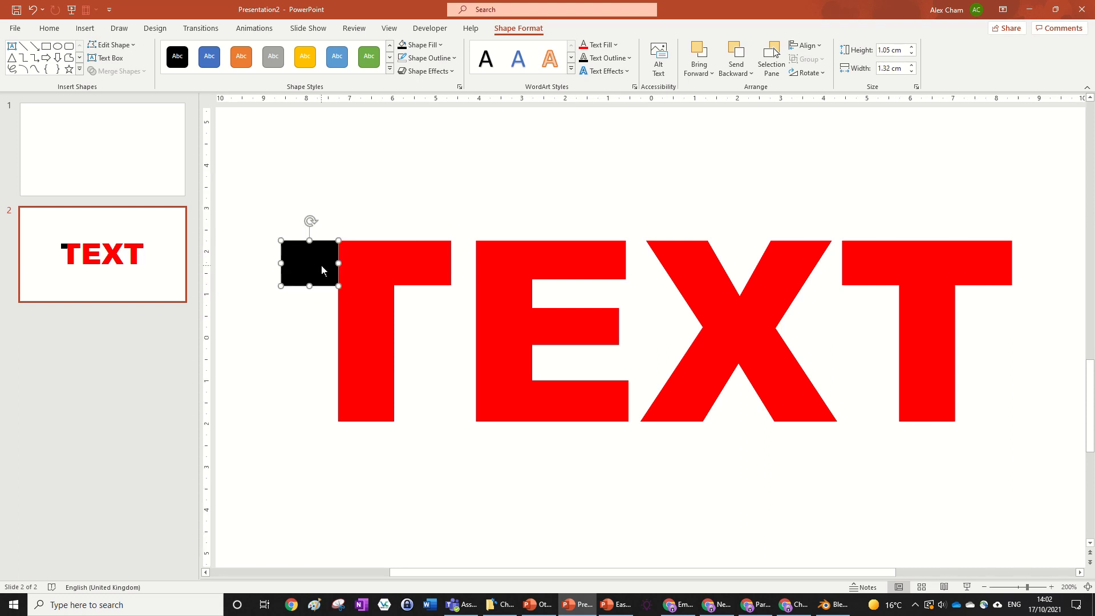
drag(323, 269, 430, 267)
key(ctrl+z)
Copy the middle crossbar piece down the T's stem, repeating it with Ctrl+D
click(374, 263)
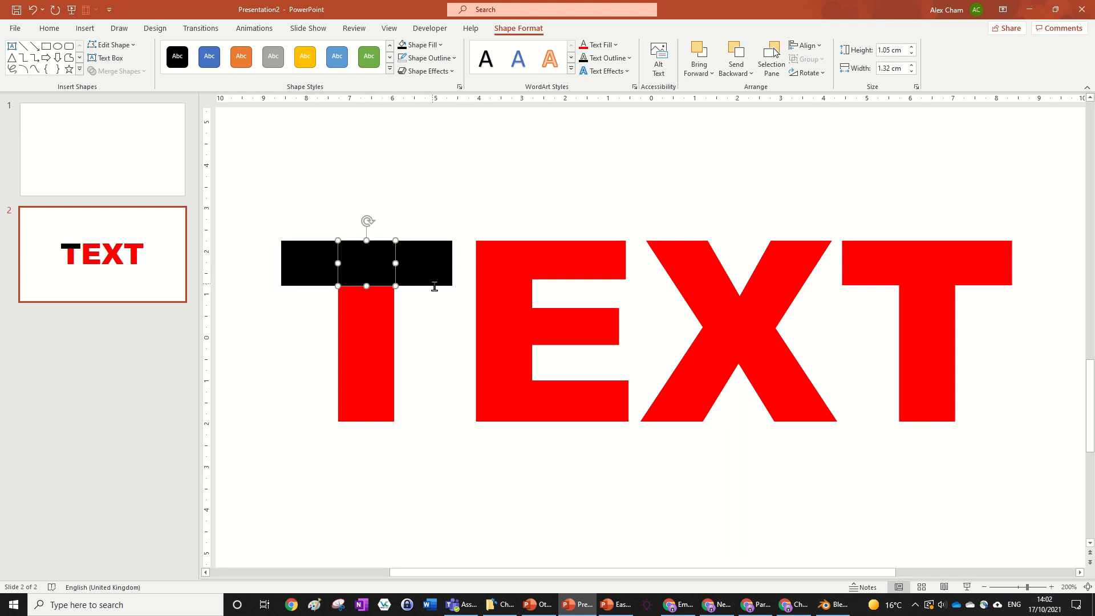
click(434, 287)
click(379, 269)
drag(378, 265, 386, 313)
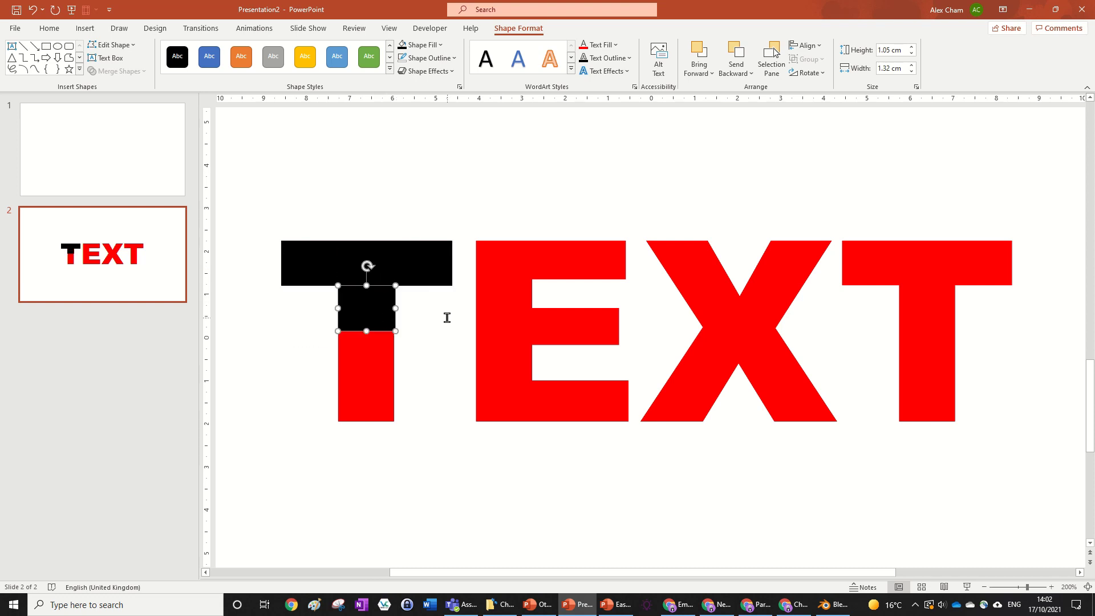
key(ctrl+d)
key(ctrl+d)
click(443, 428)
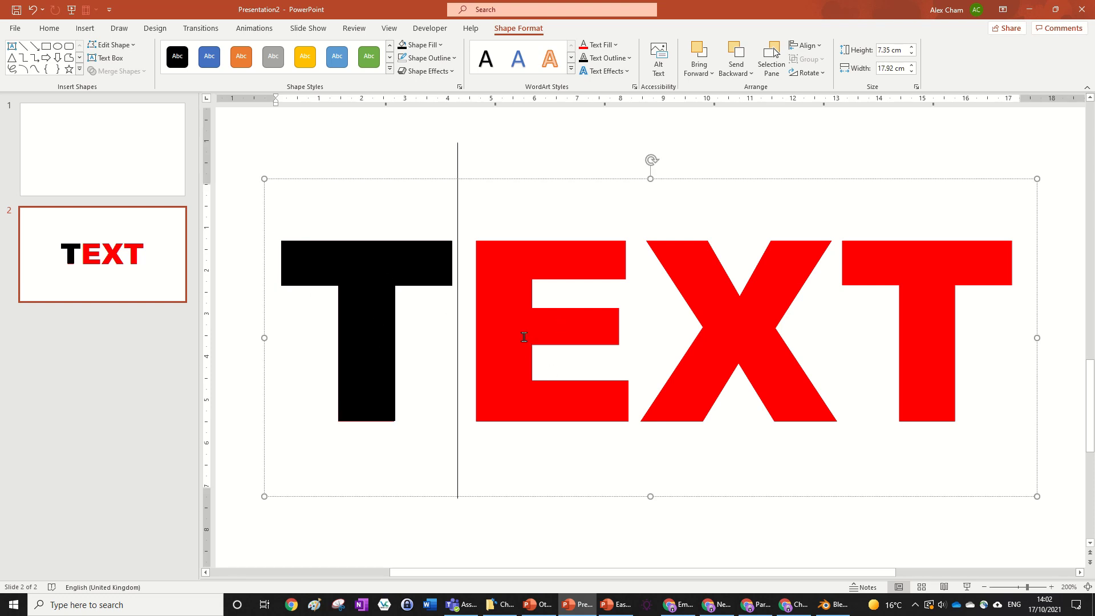
click(412, 274)
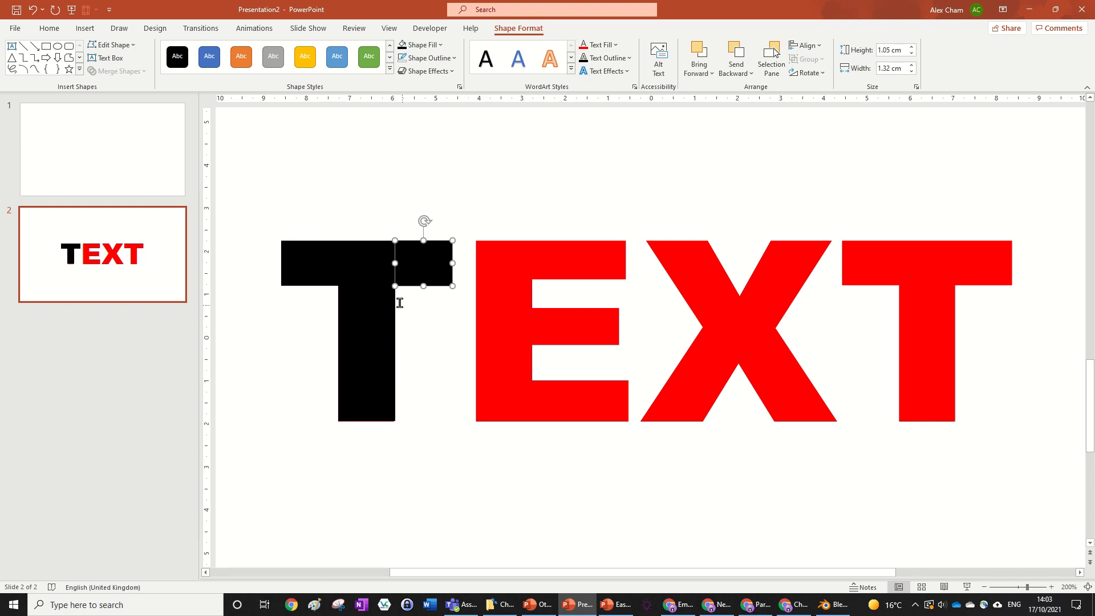
Select all six black T pieces and copy them onto the final T
click(376, 266)
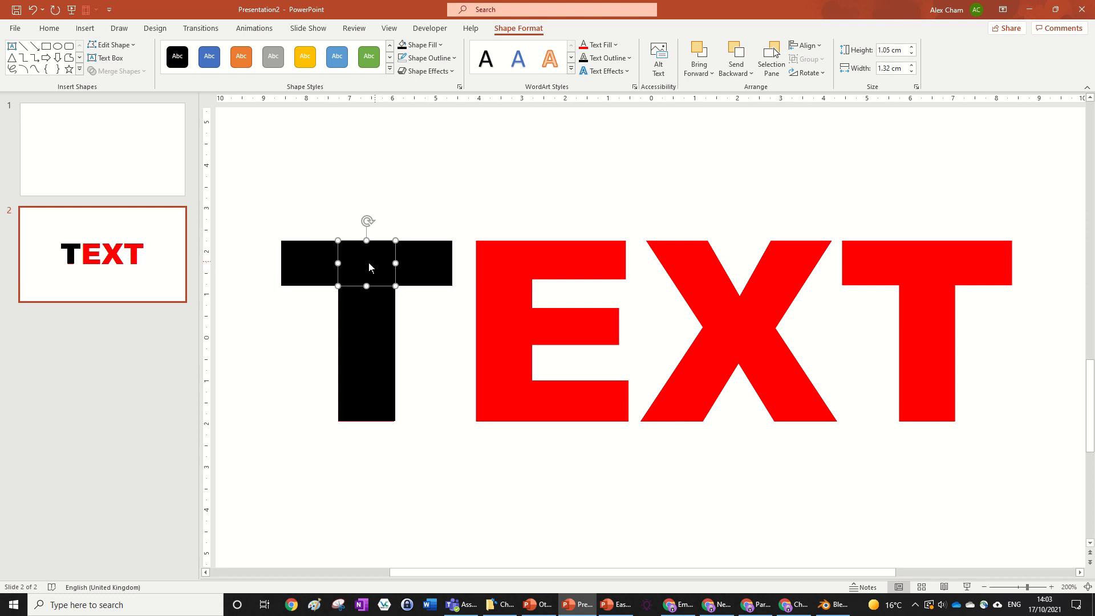
shift+click(370, 381)
shift+click(368, 348)
shift+click(368, 308)
shift+click(308, 262)
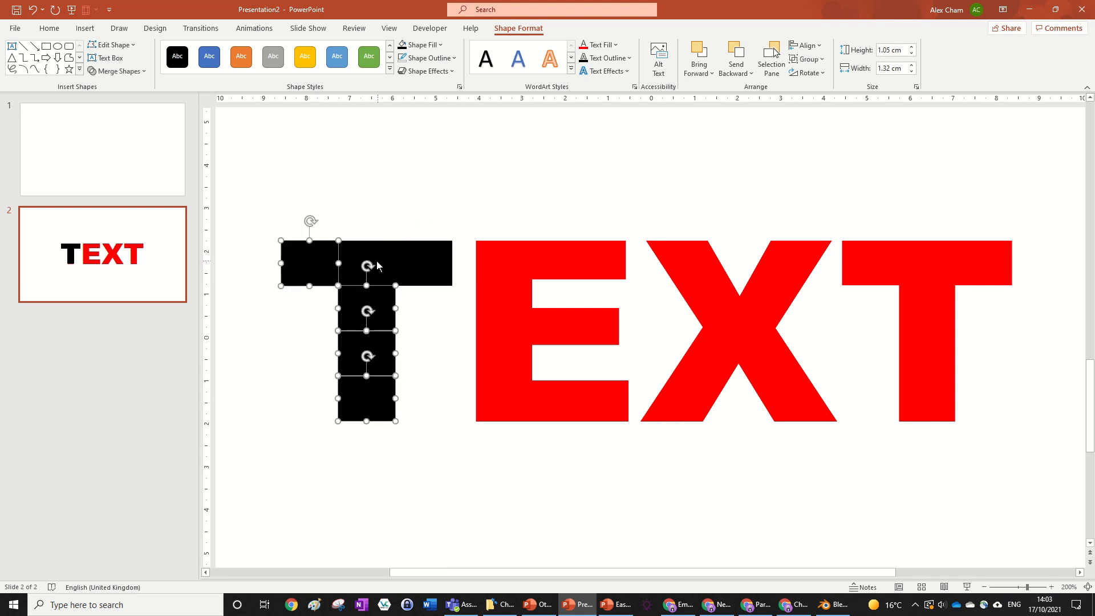
shift+click(424, 262)
drag(424, 263, 985, 262)
Move and resize black squares over the E's top bar, stem, and middle bar
drag(985, 263, 504, 278)
drag(565, 261, 604, 260)
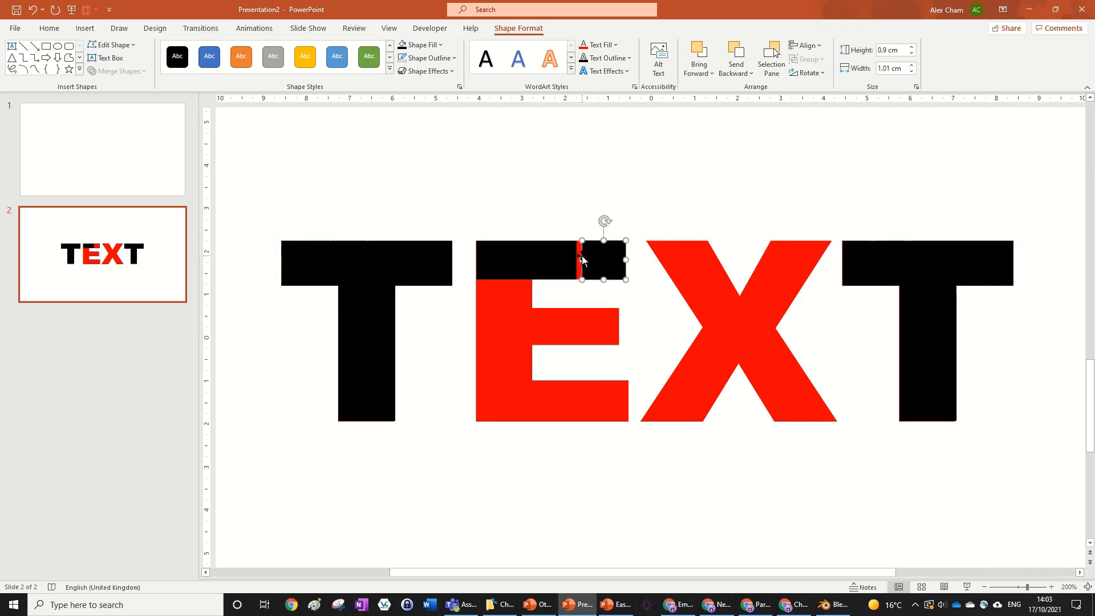
drag(499, 268, 498, 407)
scroll(498, 406, up, 5)
click(670, 166)
drag(651, 227, 657, 221)
scroll(657, 222, down, 5)
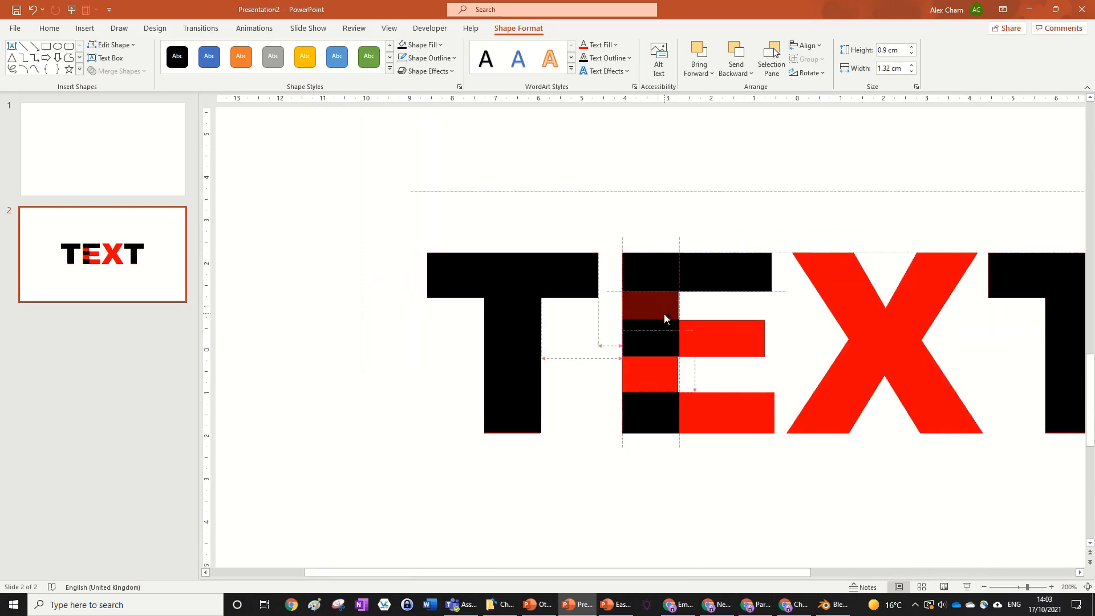
drag(673, 323, 767, 322)
drag(699, 412, 766, 413)
key(Escape)
click(663, 398)
Select the TEXT box as an object and draw a rectangle covering the red X
scroll(909, 401, down, 3)
click(919, 293)
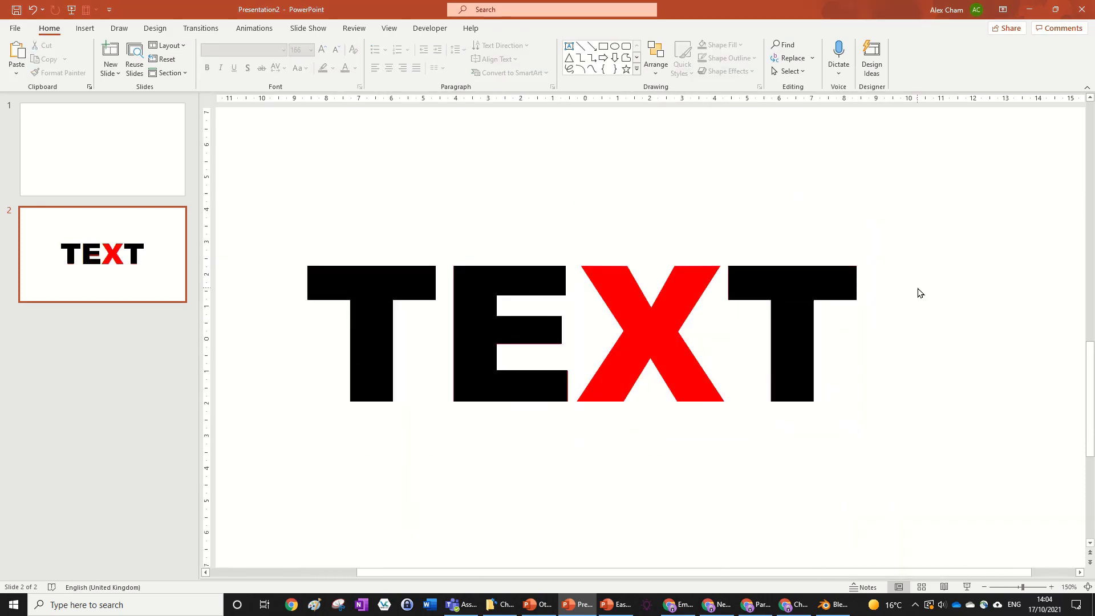
click(723, 279)
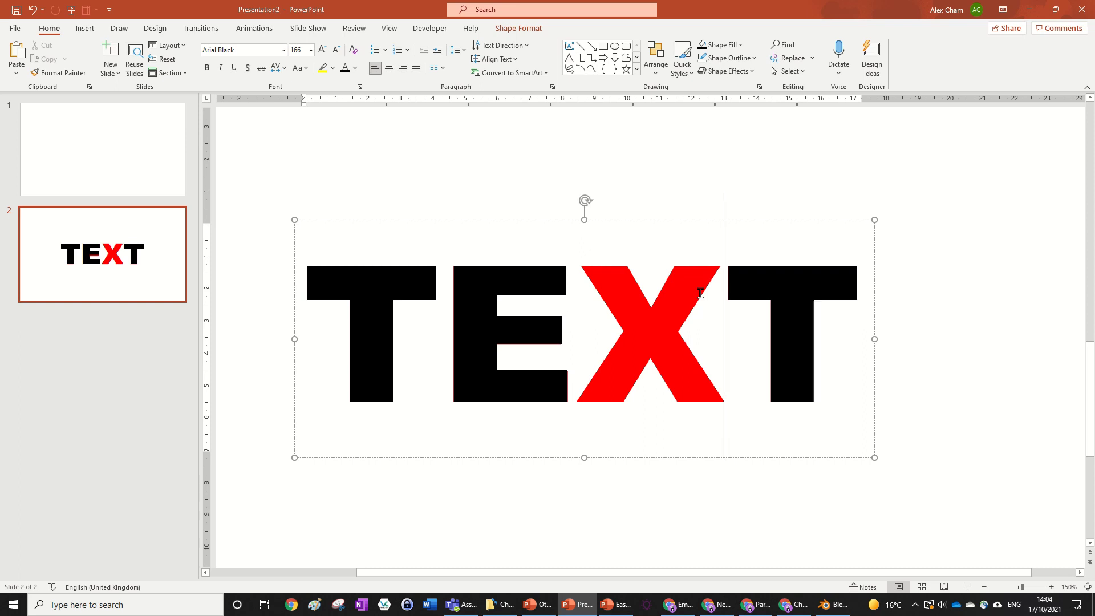
click(687, 223)
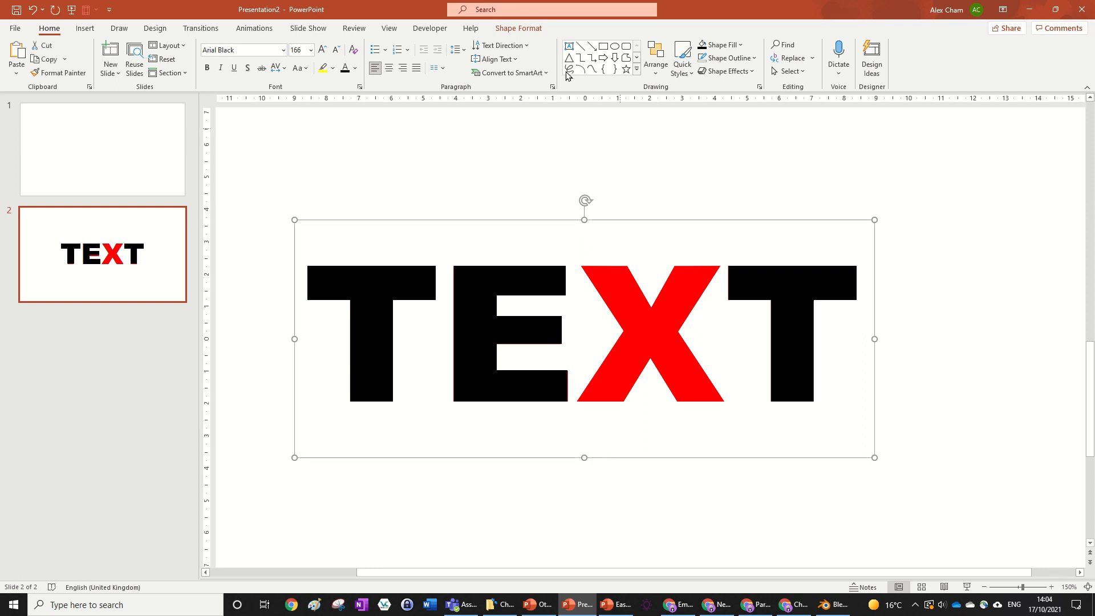
click(521, 28)
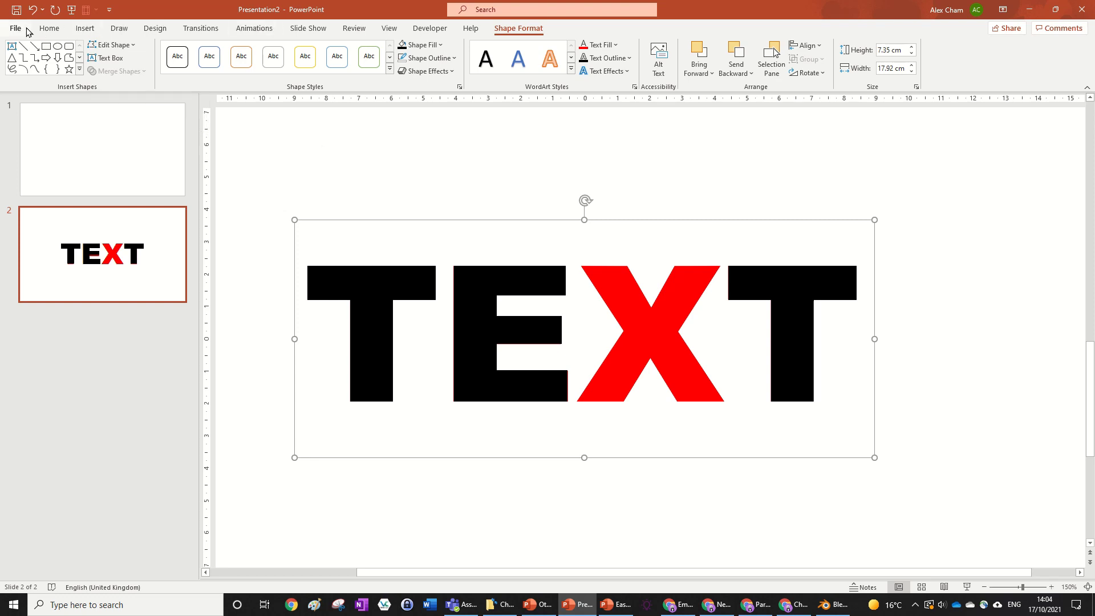
click(49, 28)
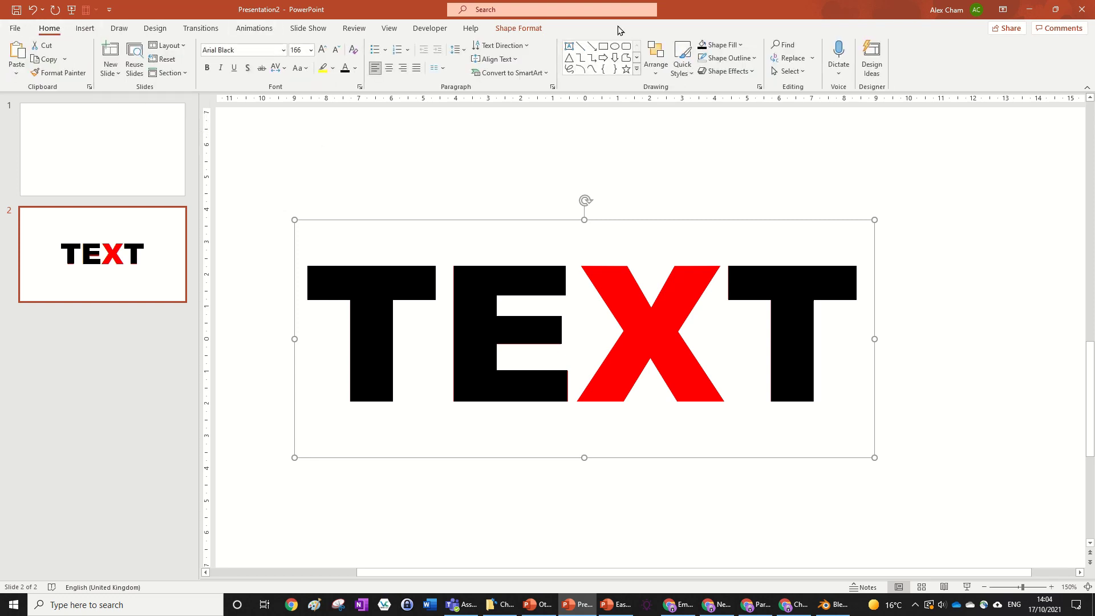
click(602, 46)
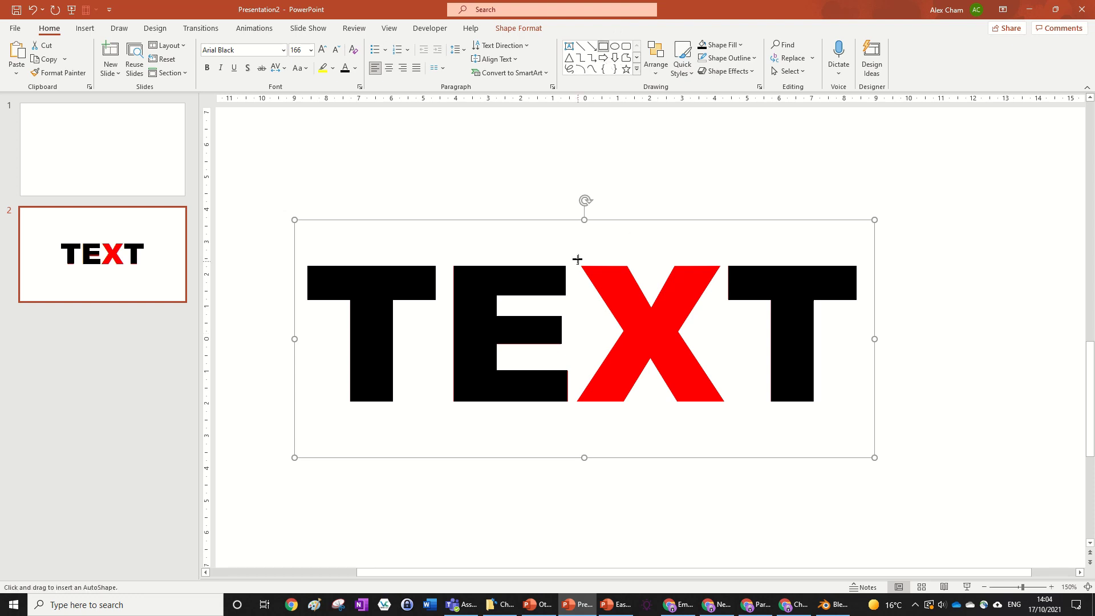
drag(576, 259, 724, 406)
Select the word and rectangle together and Intersect them to isolate the X
key(ctrl+a)
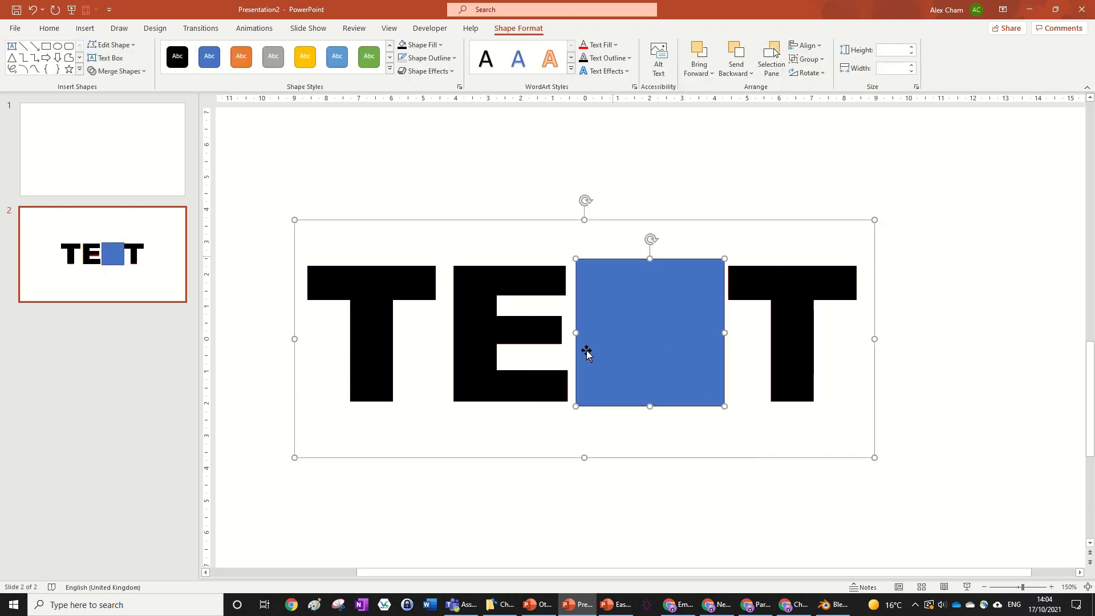
click(726, 197)
key(ctrl+a)
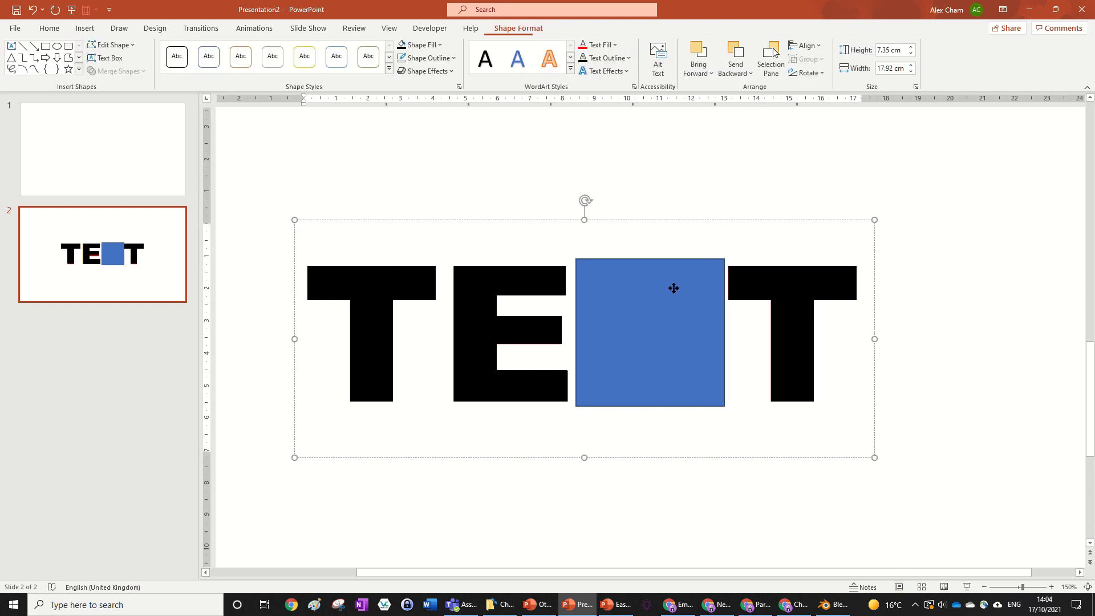
click(116, 72)
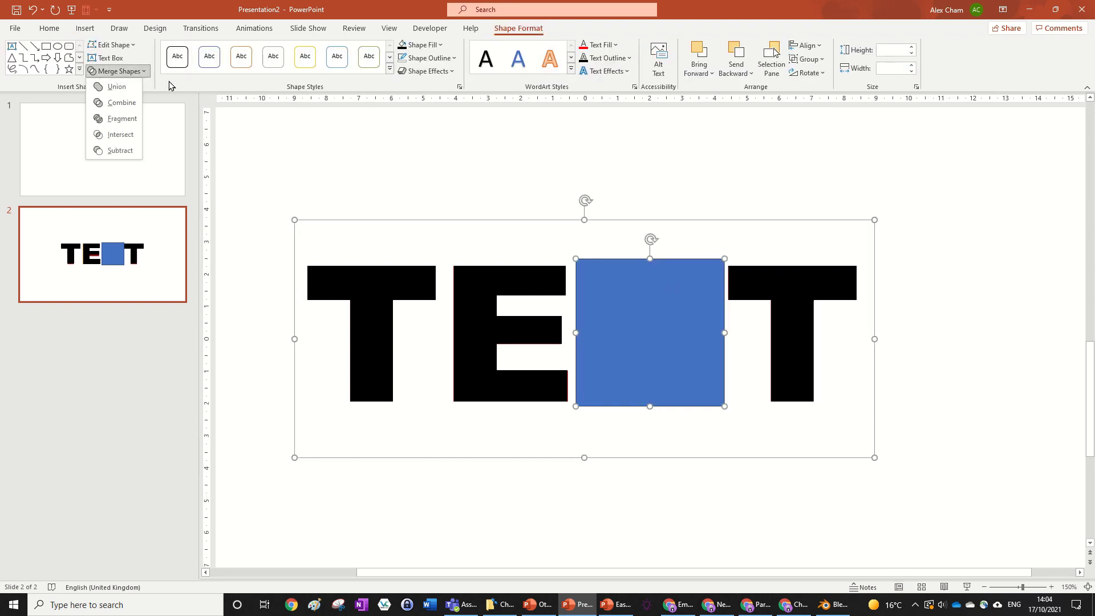
click(129, 139)
drag(662, 318, 843, 367)
Return the X to its place and draw a rectangle sized to its top-left quarter
key(ctrl+z)
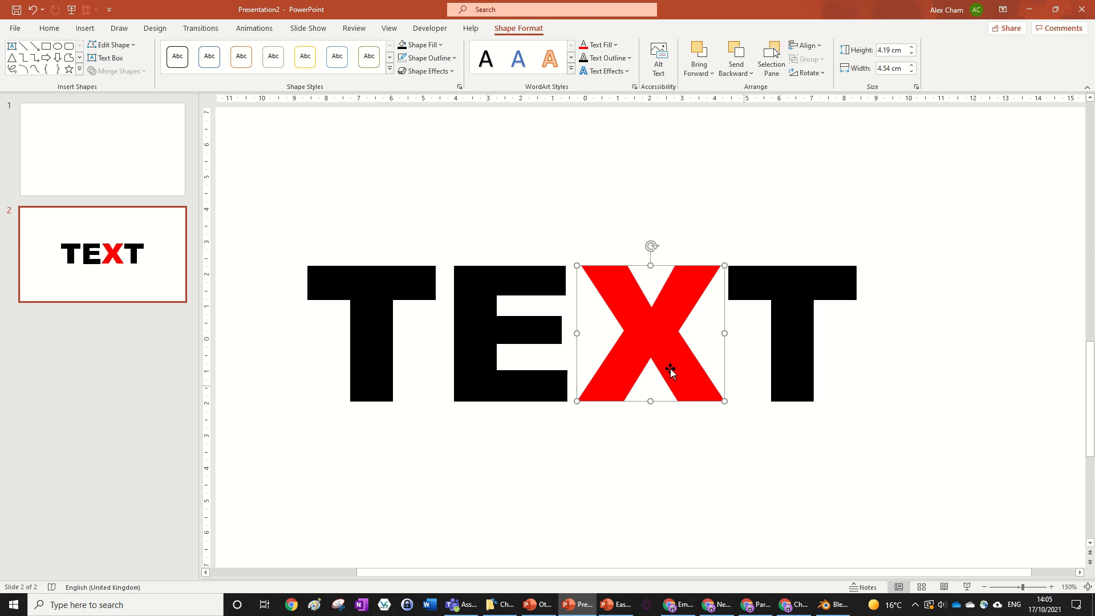
click(824, 450)
click(656, 350)
click(49, 28)
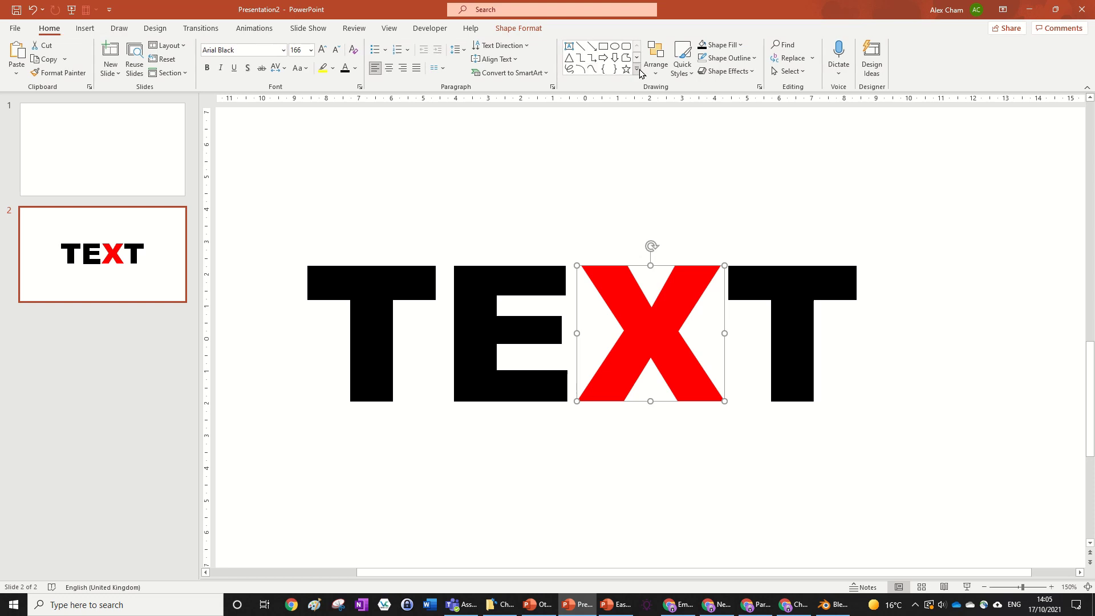
click(603, 46)
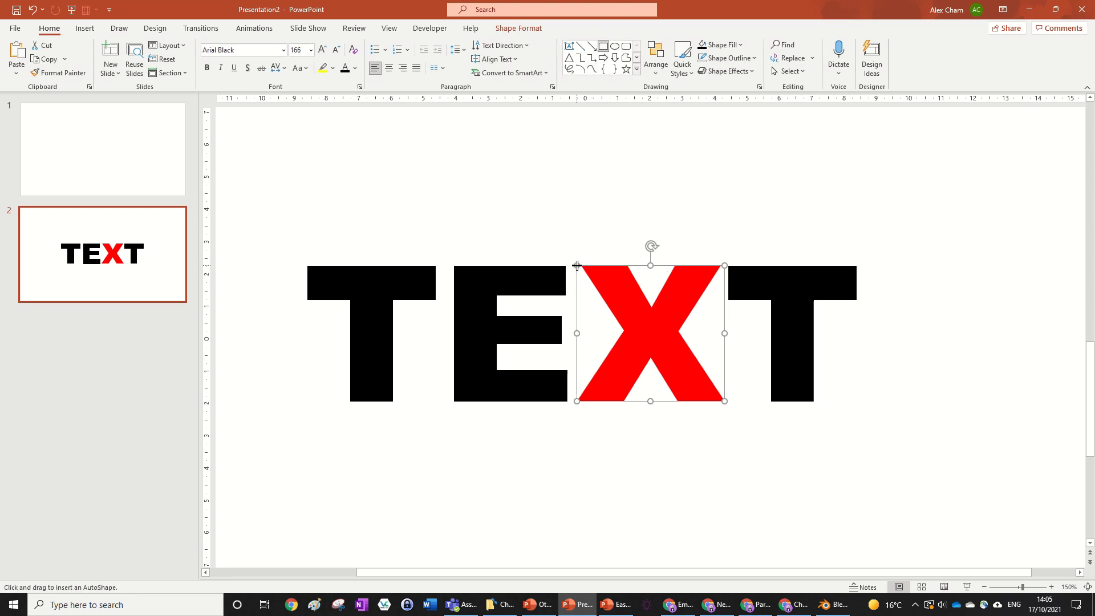
mouse_move(576, 265)
mouse_down()
mouse_move(603, 309)
mouse_move(654, 332)
mouse_up()
ctrl+scroll(712, 344, up, 10)
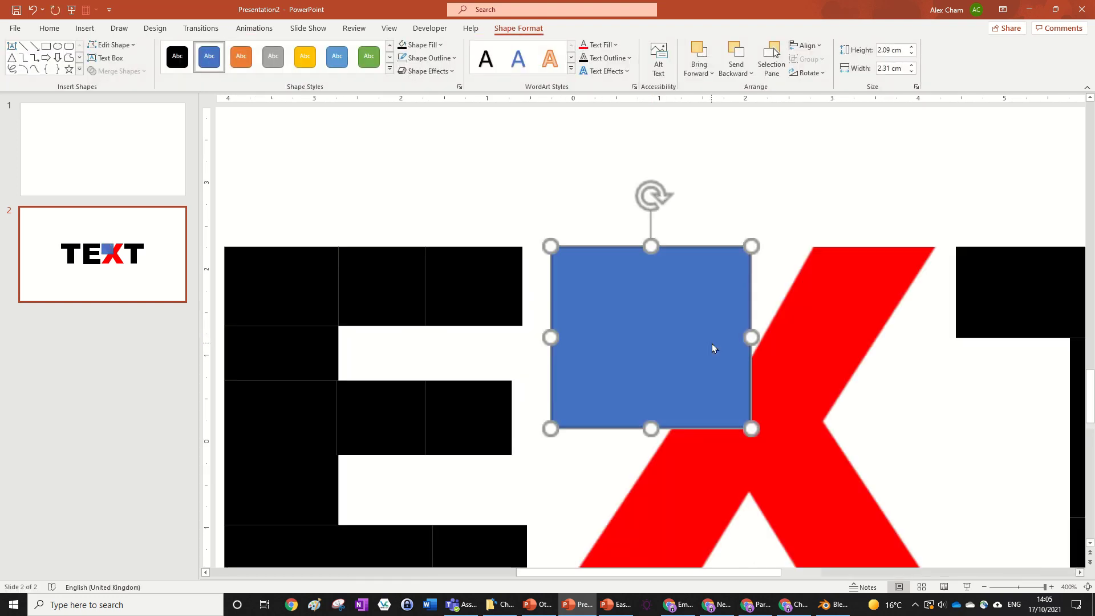
mouse_move(748, 332)
mouse_down()
mouse_move(735, 336)
mouse_move(751, 335)
mouse_up()
key(ctrl+z)
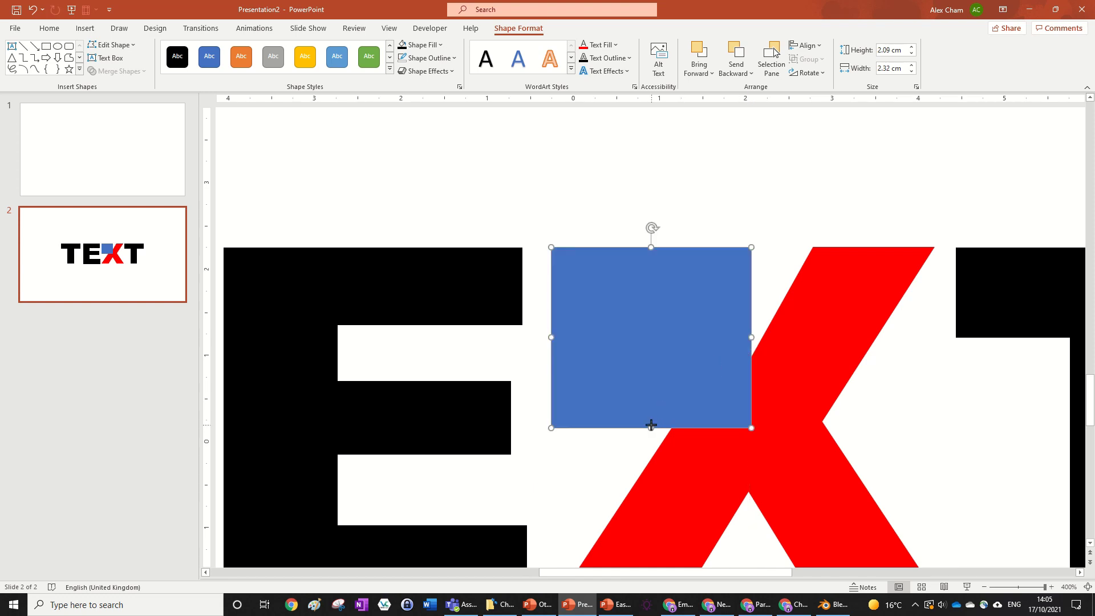
drag(651, 425, 649, 419)
Duplicate the rectangle into a 2×2 grid over the X and marquee-select all with the X
scroll(701, 402, down, 5)
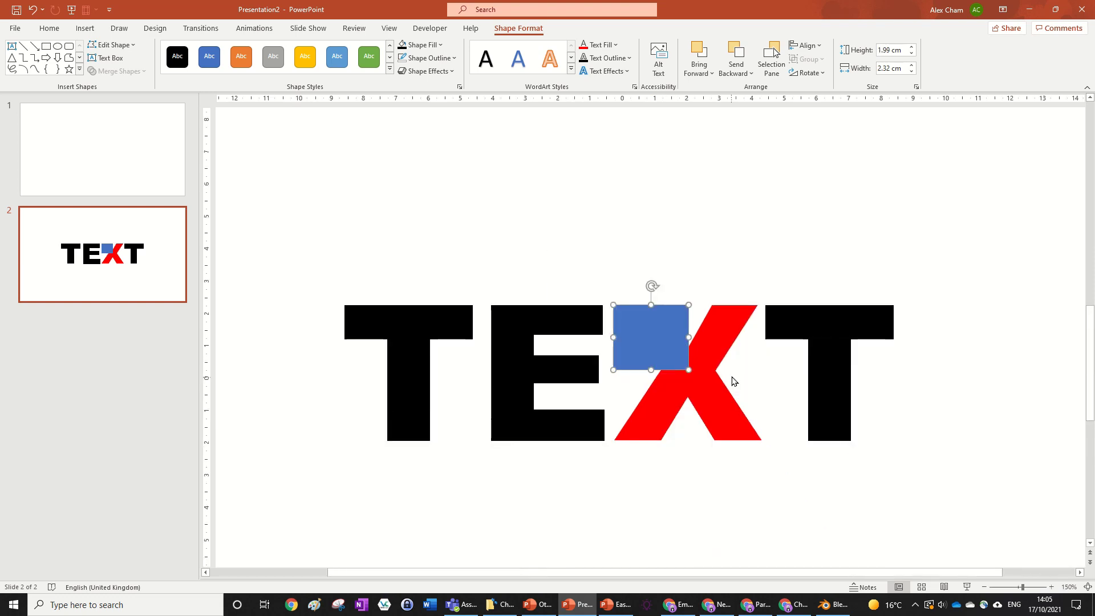
drag(661, 338, 737, 348)
ctrl+click(665, 345)
drag(665, 345, 676, 400)
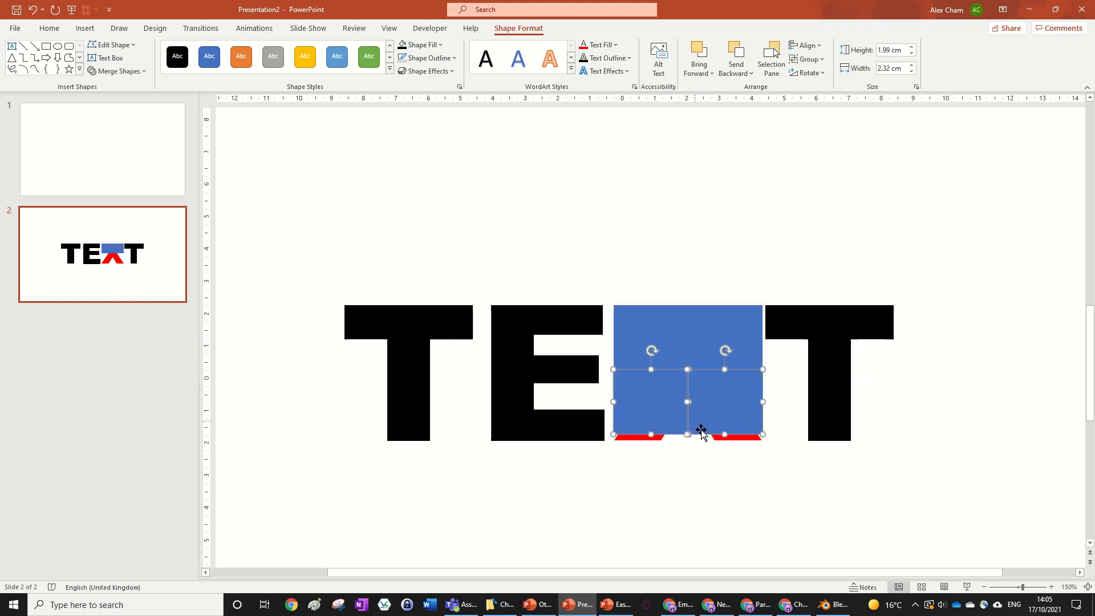
drag(722, 433, 722, 442)
click(787, 485)
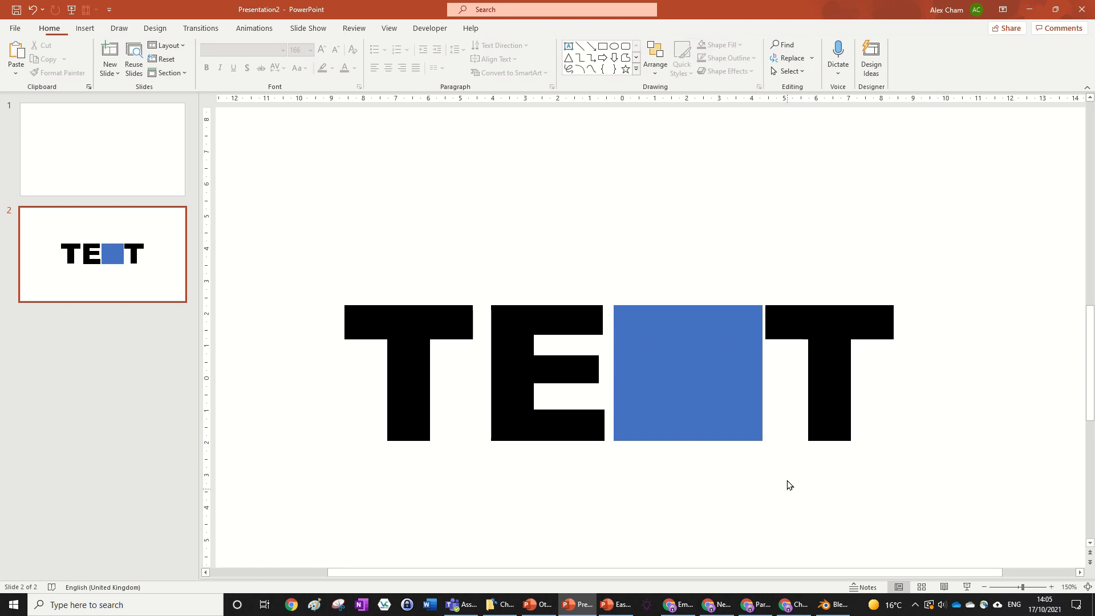
scroll(787, 484, up, 5)
scroll(787, 483, down, 5)
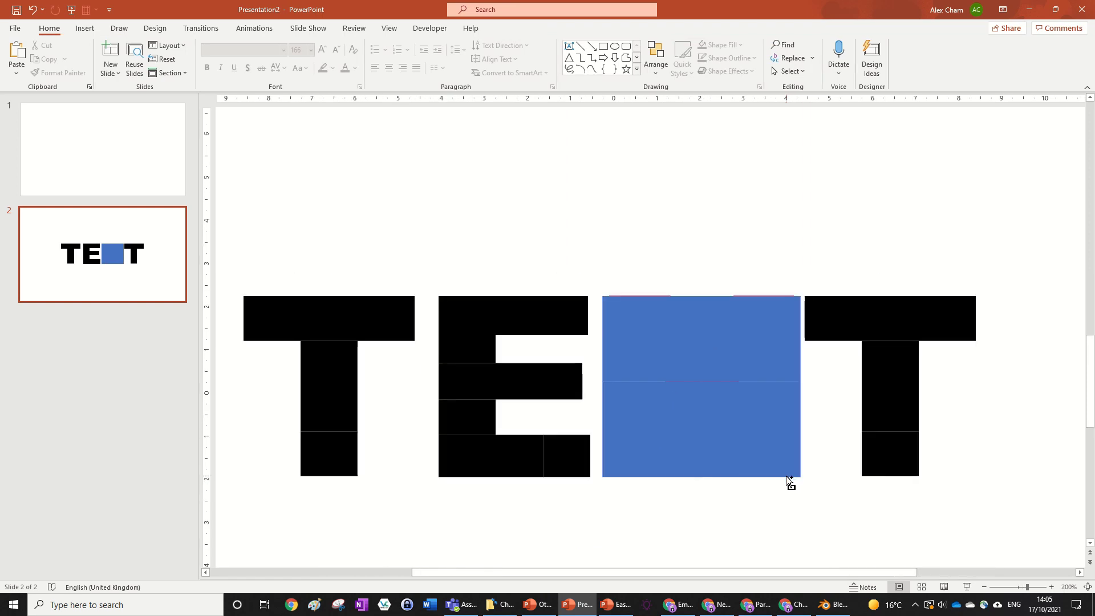
click(734, 341)
shift+click(684, 310)
key(Delete)
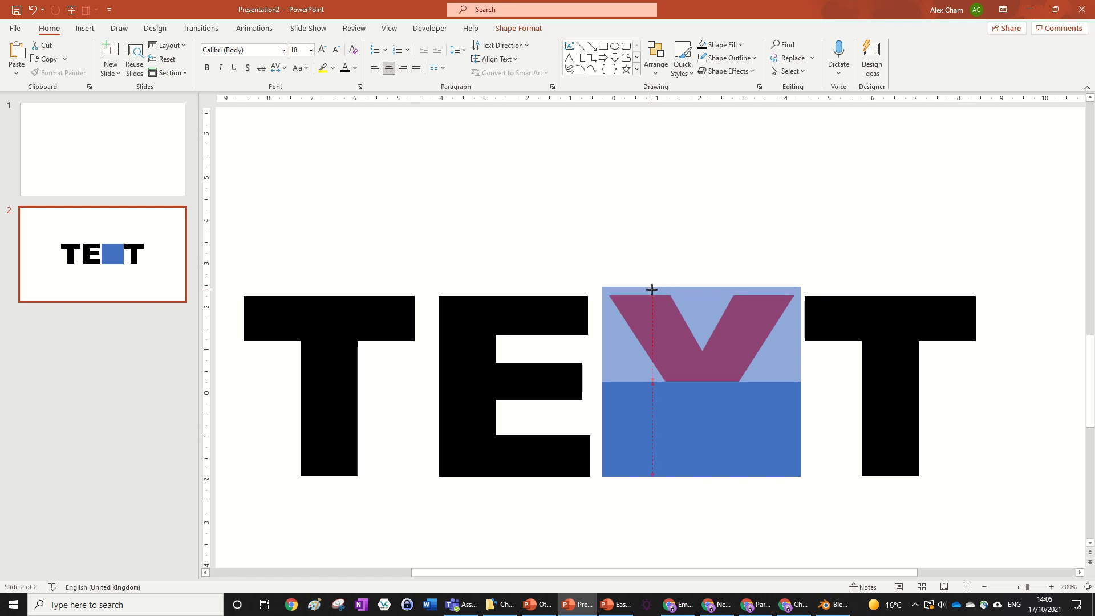
key(ctrl+z)
drag(828, 515, 573, 197)
click(524, 29)
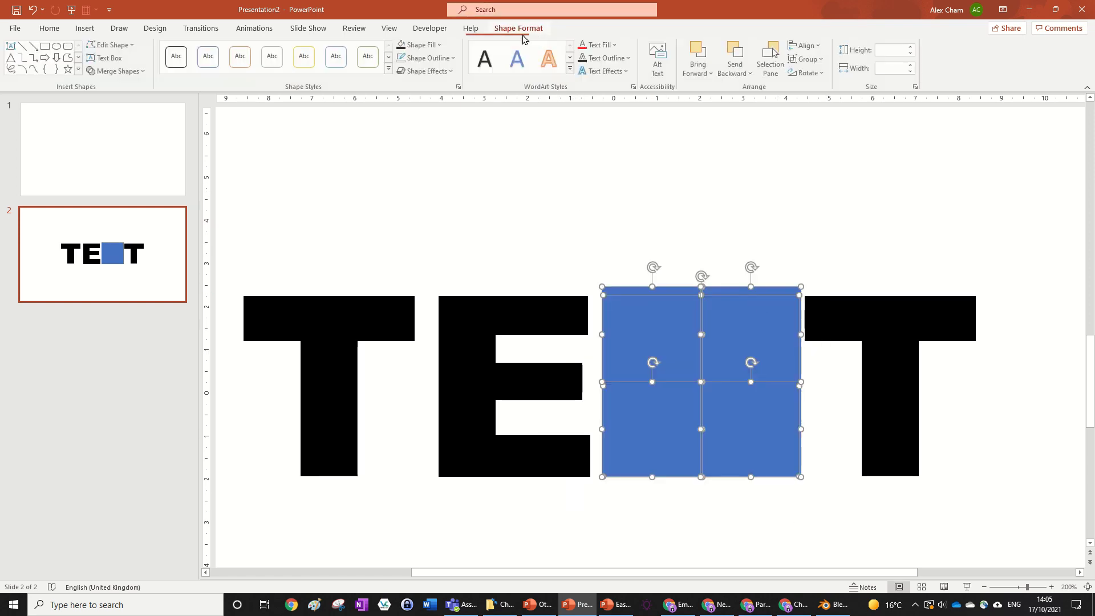
Fragment the X along the rectangle edges and delete the leftover scraps on either side
click(137, 72)
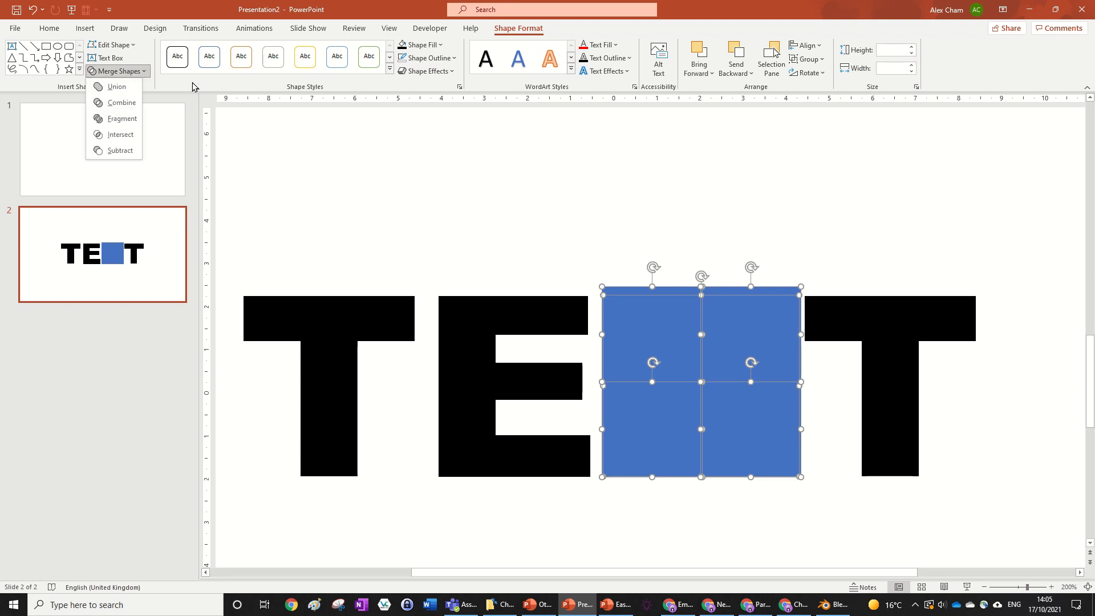
click(130, 121)
click(709, 548)
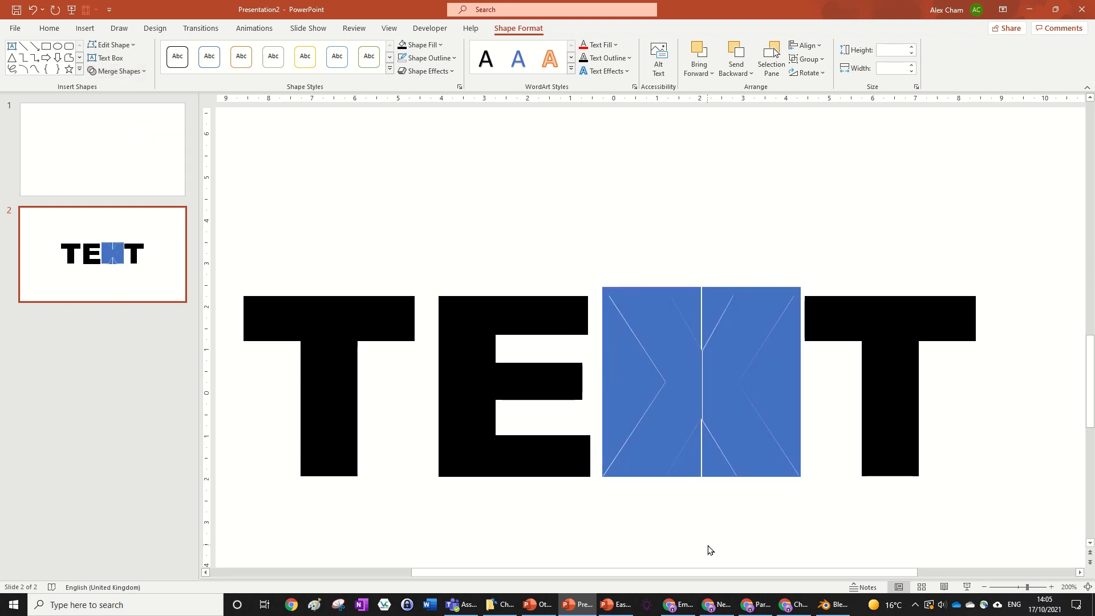
click(781, 389)
key(Delete)
click(638, 345)
key(Delete)
Nudge the left and right X halves so they rejoin into a solid blue X
mouse_move(667, 386)
mouse_down()
mouse_move(678, 426)
mouse_move(680, 411)
mouse_move(655, 396)
mouse_move(689, 391)
mouse_up()
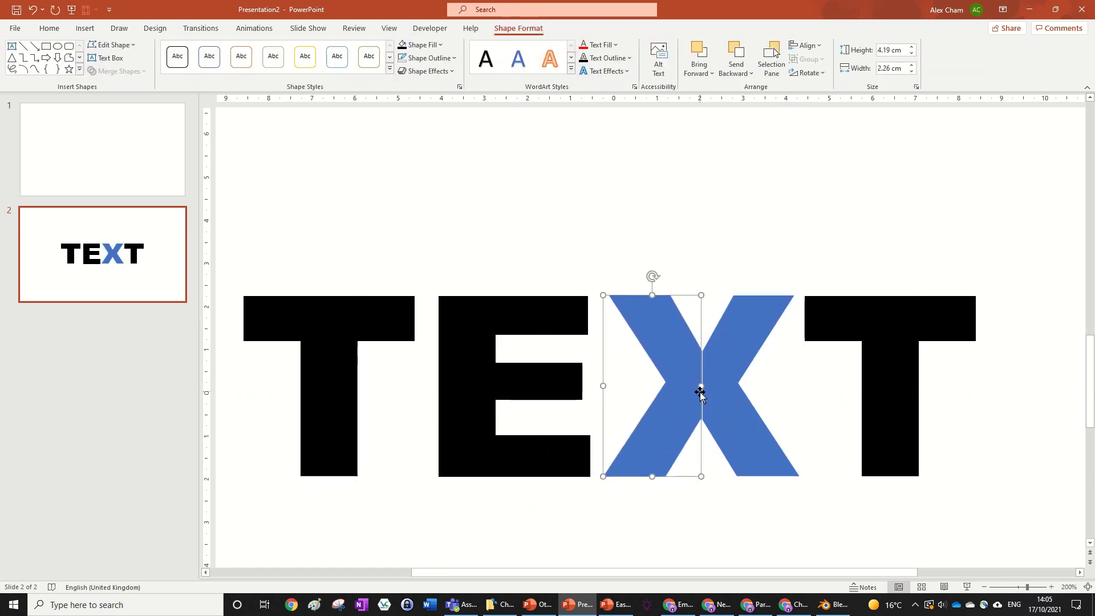
scroll(767, 410, up, 5)
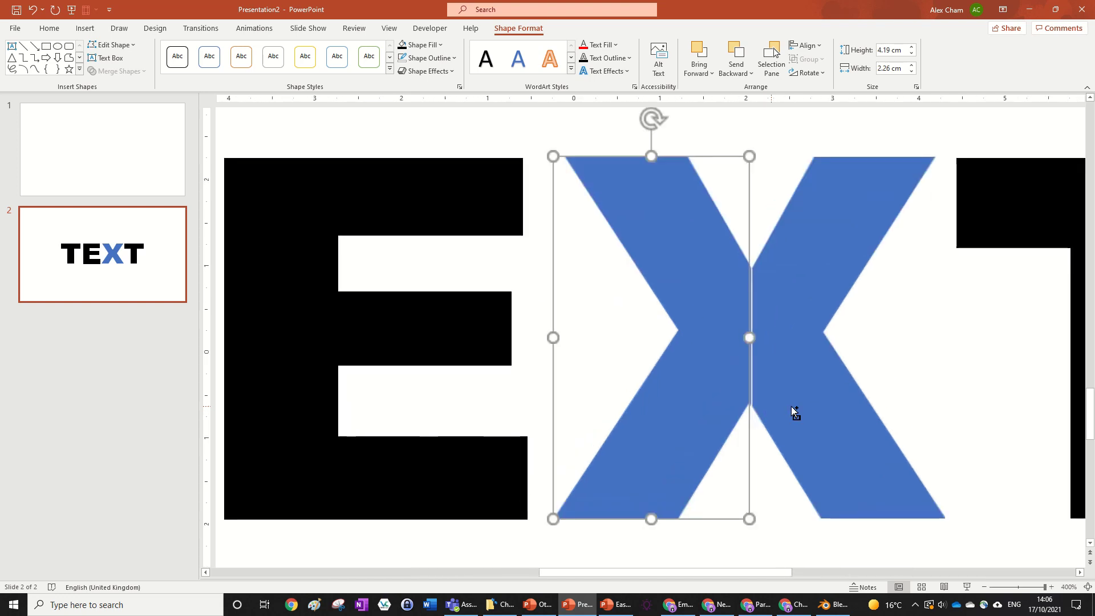
click(764, 326)
drag(765, 325, 802, 348)
click(709, 276)
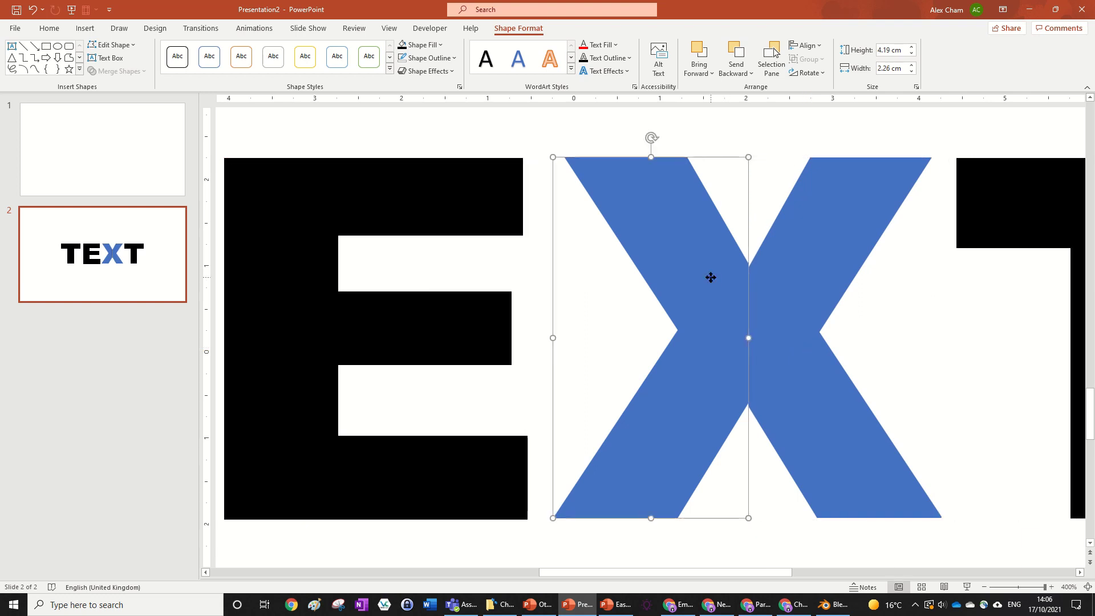
scroll(782, 374, down, 5)
click(829, 438)
scroll(826, 433, up, 5)
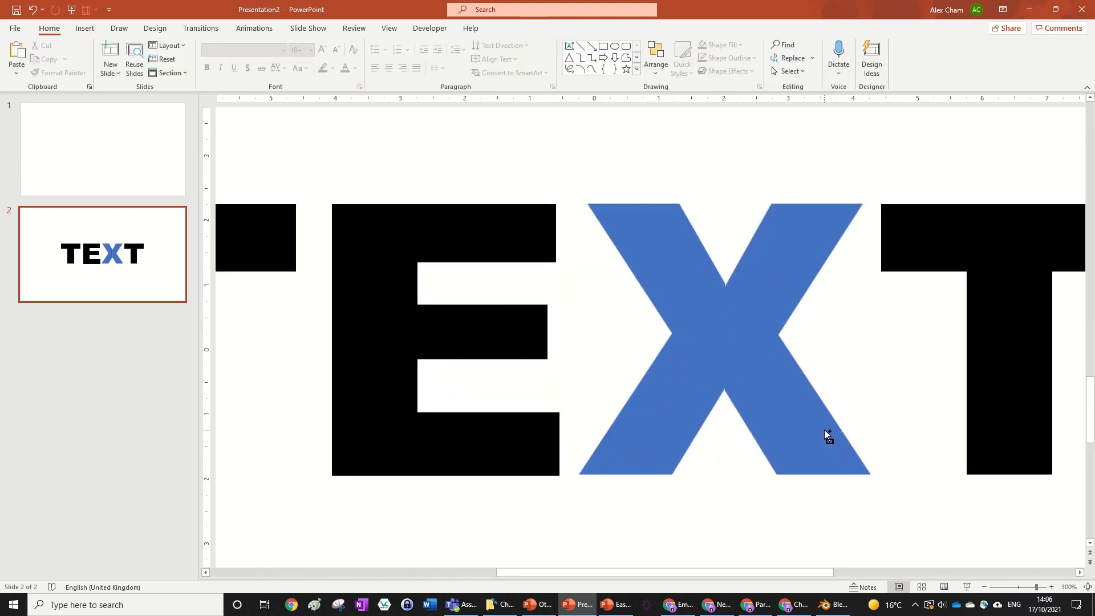
Draw rectangles over the top-left and lower-left parts of the blue X
click(603, 47)
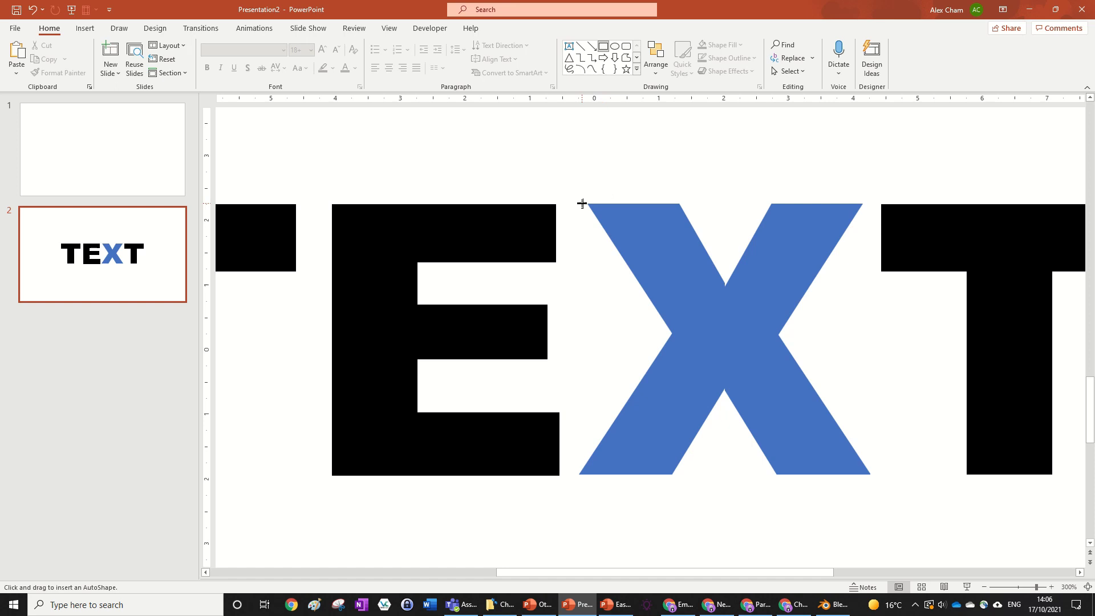
drag(582, 204, 725, 336)
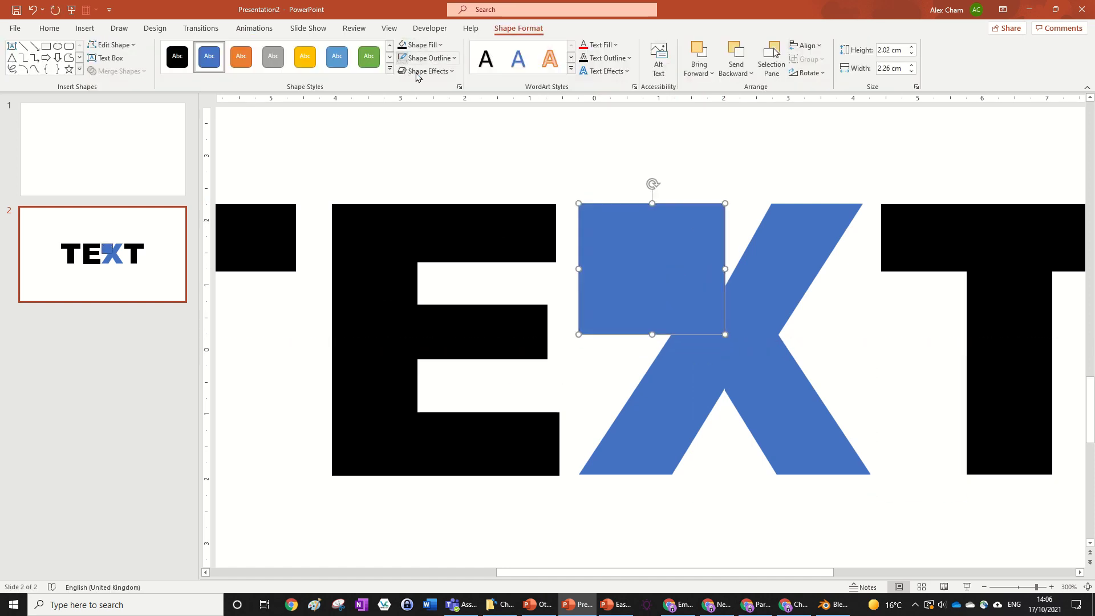
drag(689, 274, 703, 403)
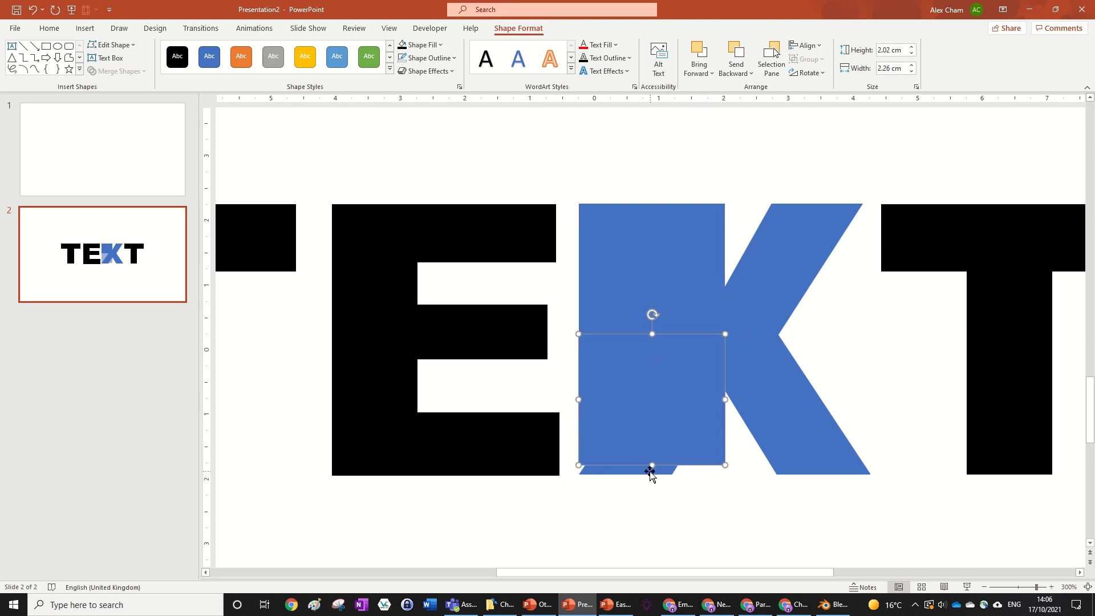
drag(651, 471, 653, 477)
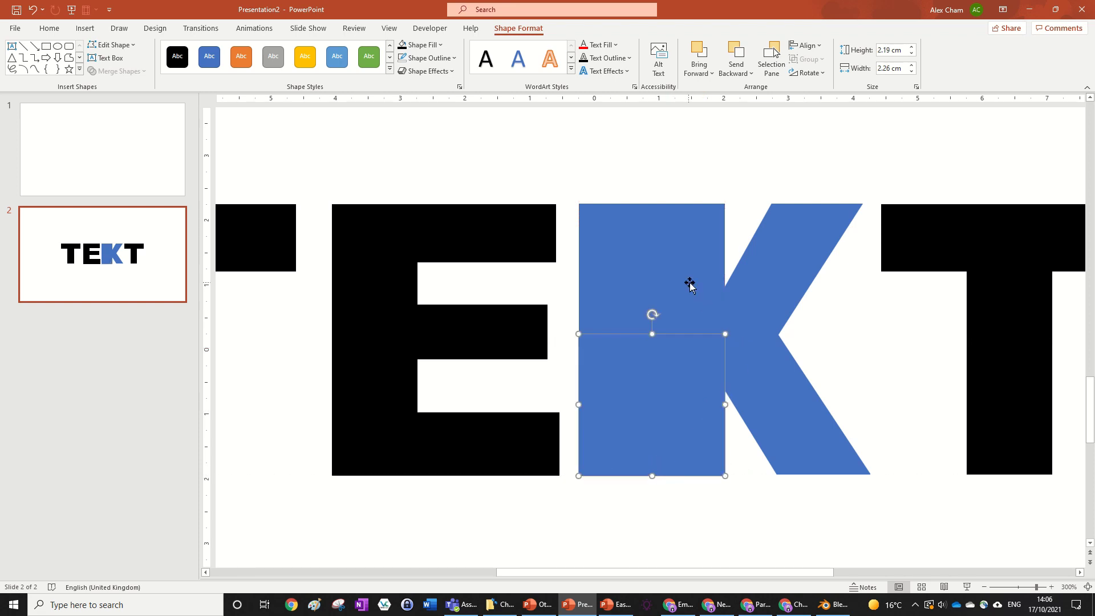
Try fragmenting the two rectangles, then undo the result
drag(747, 533, 556, 159)
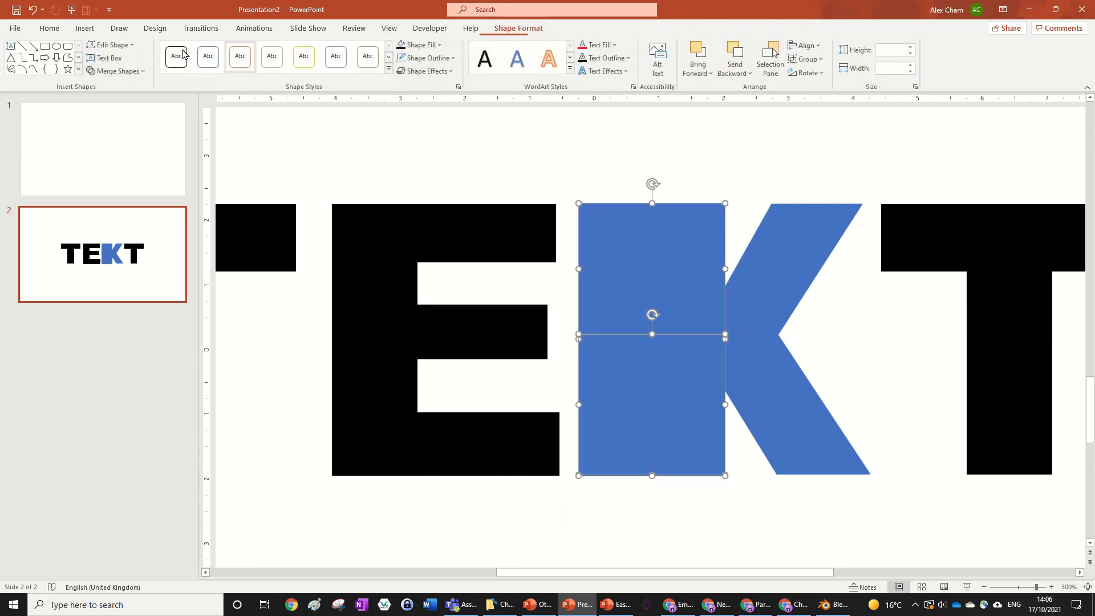
click(118, 71)
click(122, 118)
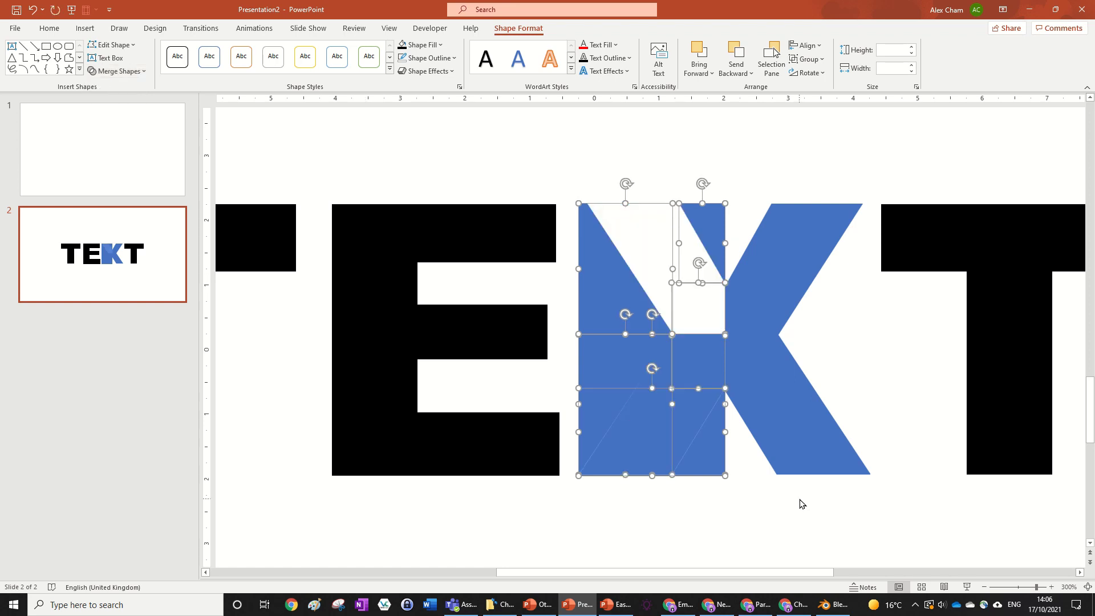
click(734, 506)
key(ctrl+z)
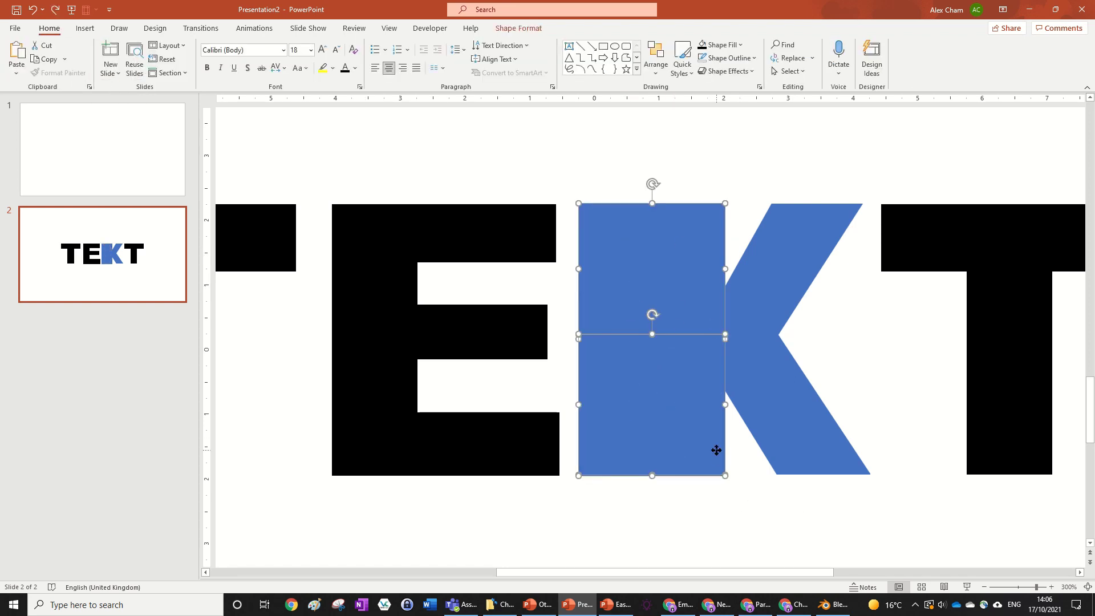
Extend the top rectangle above the X and the bottom rectangle below it
click(671, 235)
drag(653, 203, 652, 176)
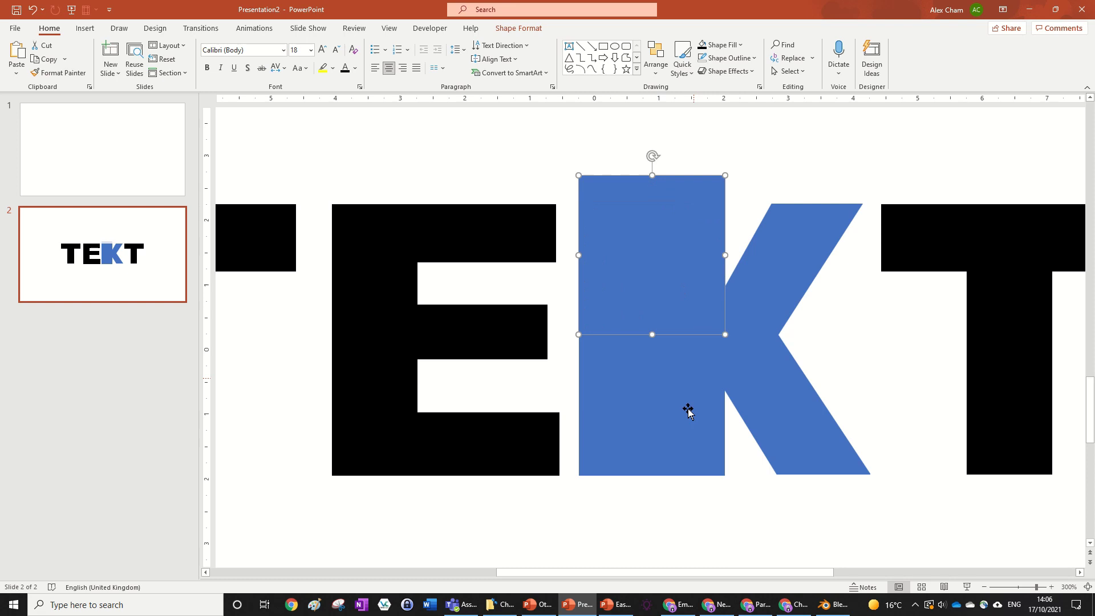
click(689, 411)
drag(650, 476, 650, 502)
click(740, 507)
Fragment the X together with both rectangles using Merge Shapes > Fragment
click(646, 383)
shift+click(651, 287)
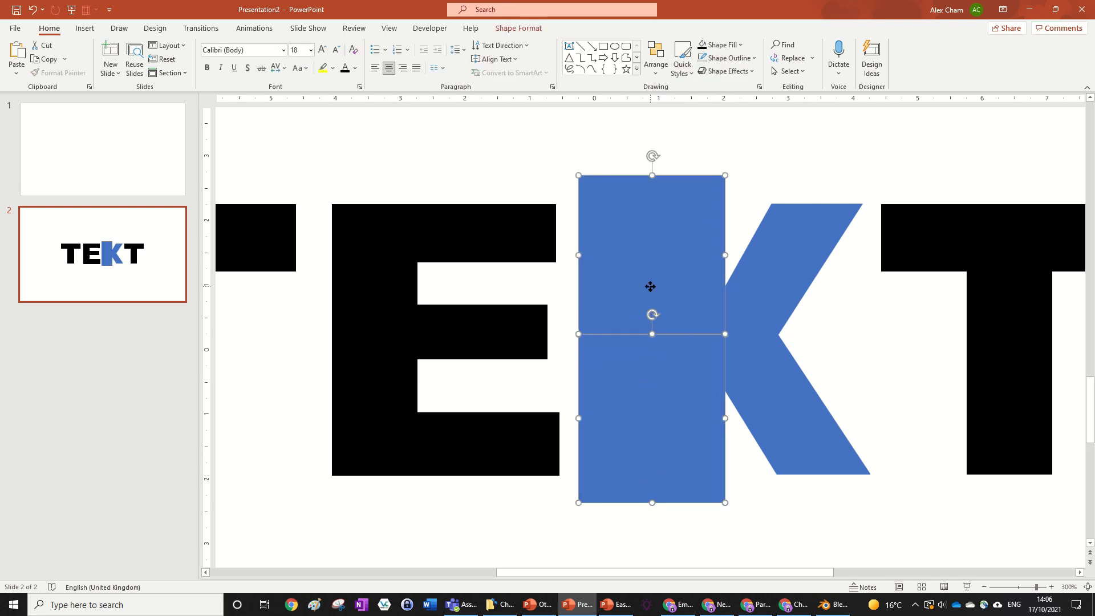
drag(742, 529, 513, 152)
click(519, 28)
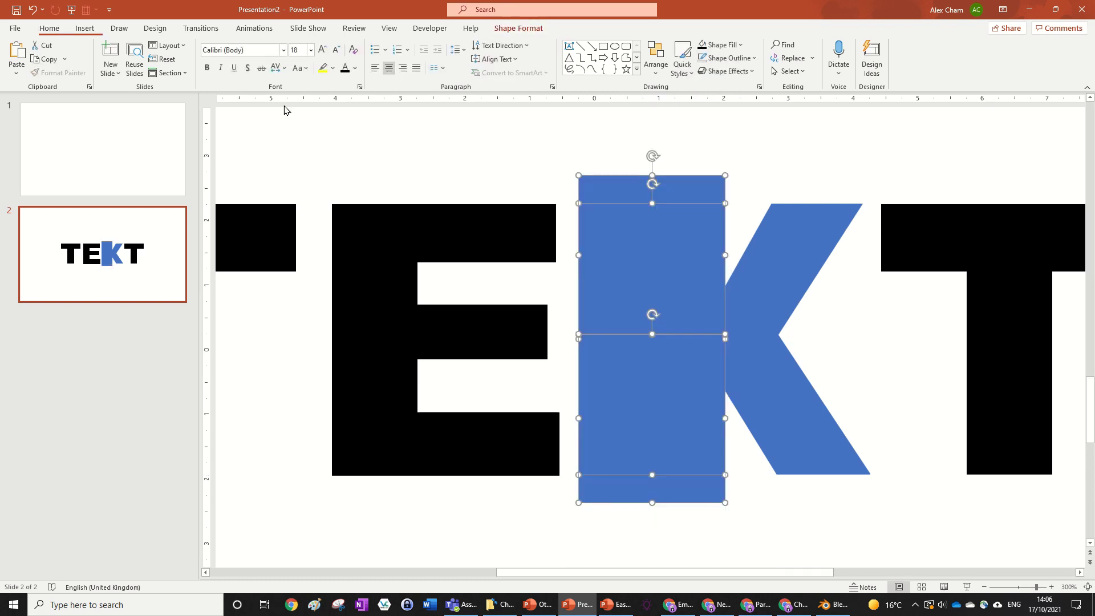
click(139, 73)
click(115, 115)
click(755, 516)
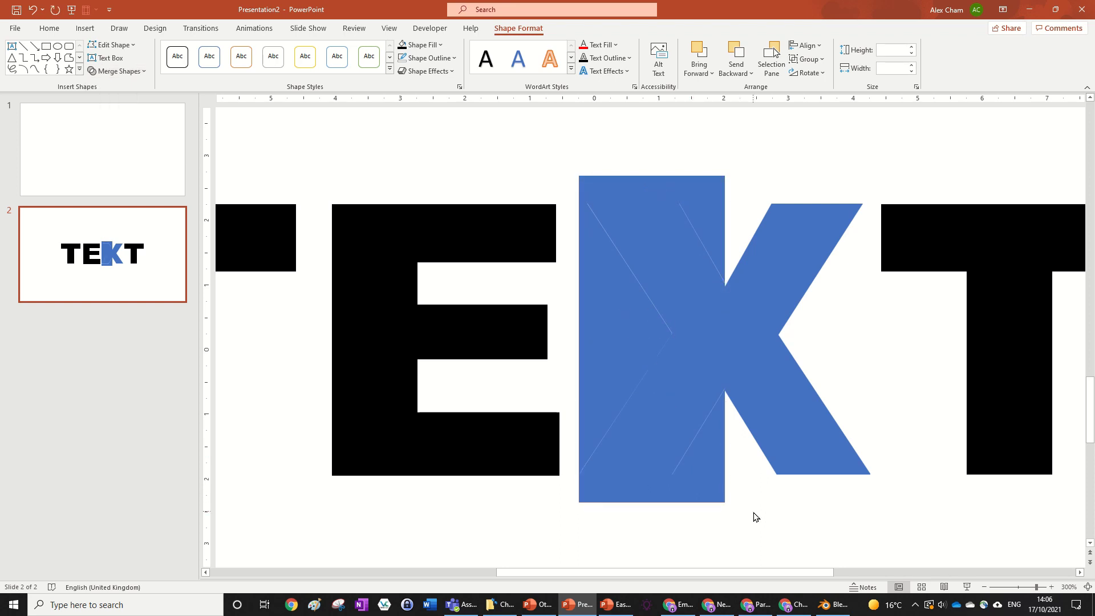
Delete the three leftover fragments outside the X and check the lower-left leg piece
click(672, 177)
key(Delete)
click(616, 400)
key(Delete)
click(695, 474)
key(Delete)
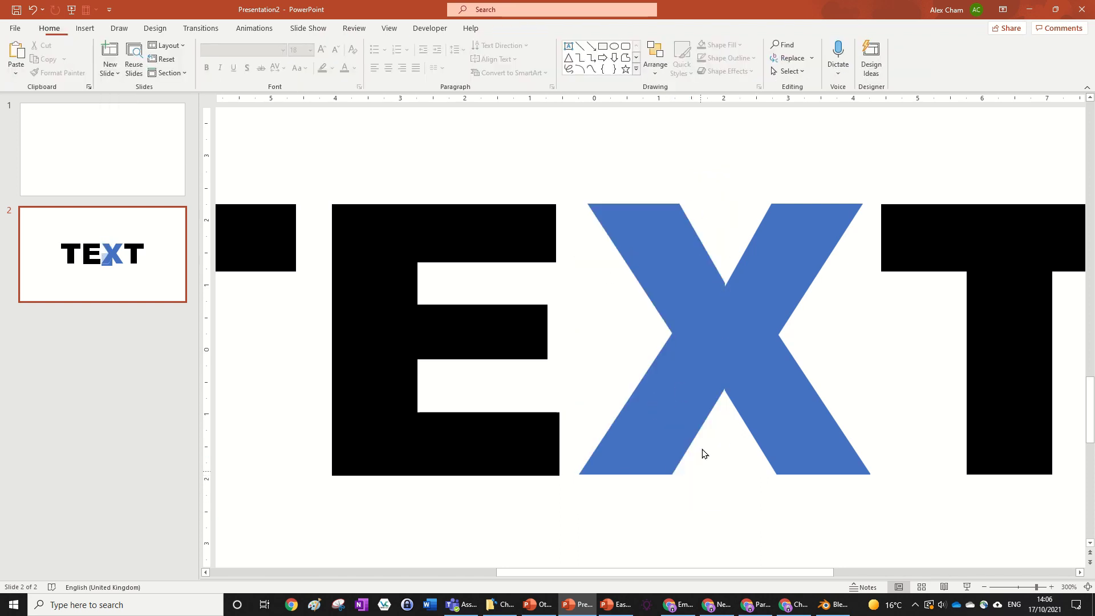
mouse_move(696, 395)
mouse_down()
mouse_move(667, 464)
mouse_move(696, 397)
mouse_up()
Draw a rectangle over the X's upper-right part, from its centre past the right edge
click(661, 264)
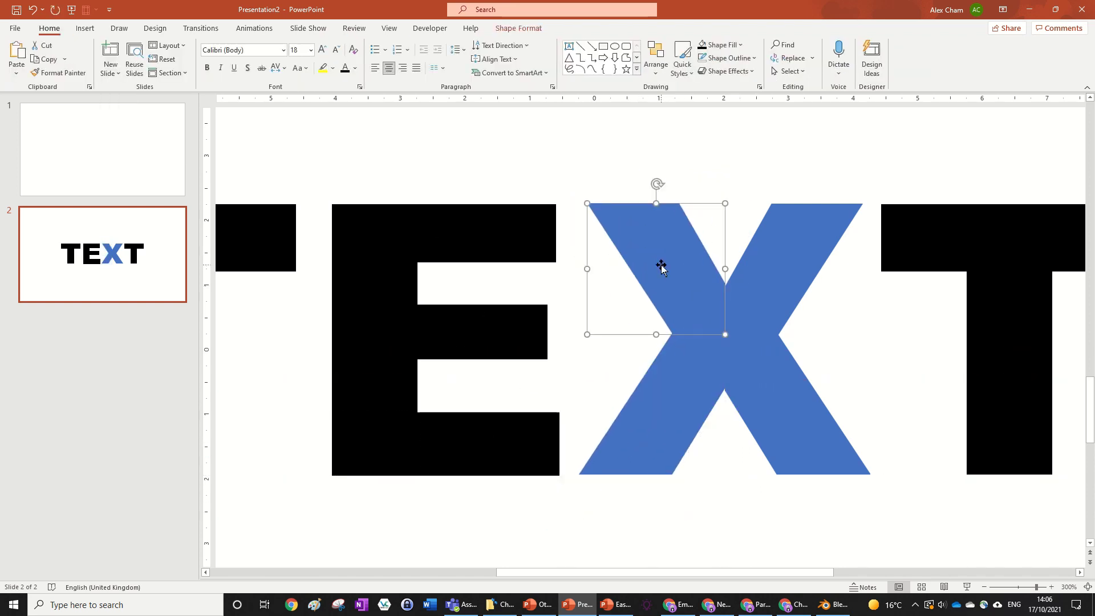
click(773, 281)
click(705, 480)
click(604, 47)
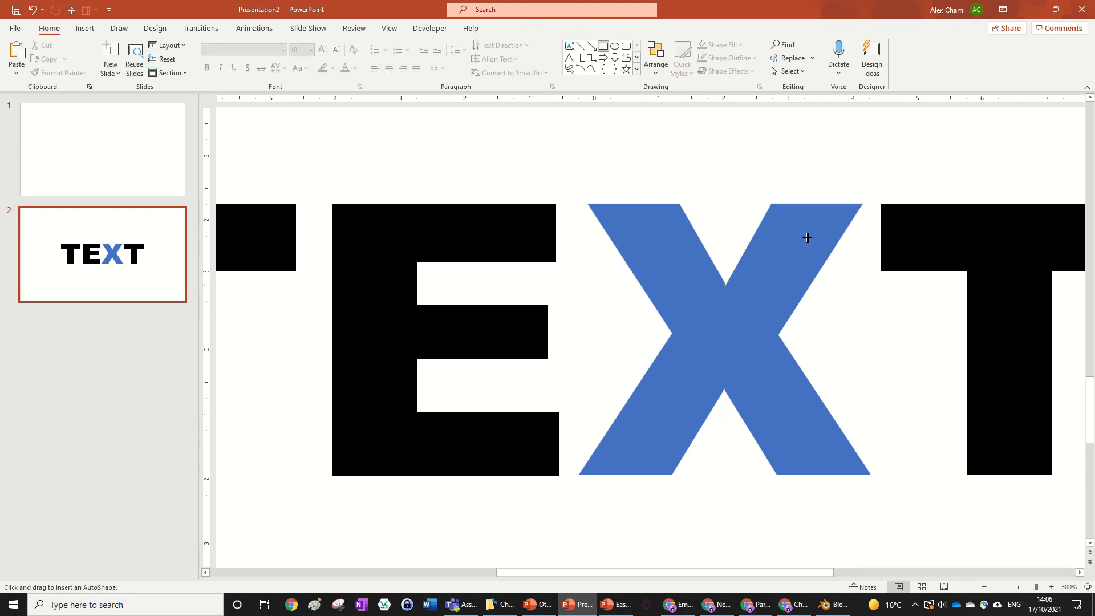
drag(724, 203, 871, 359)
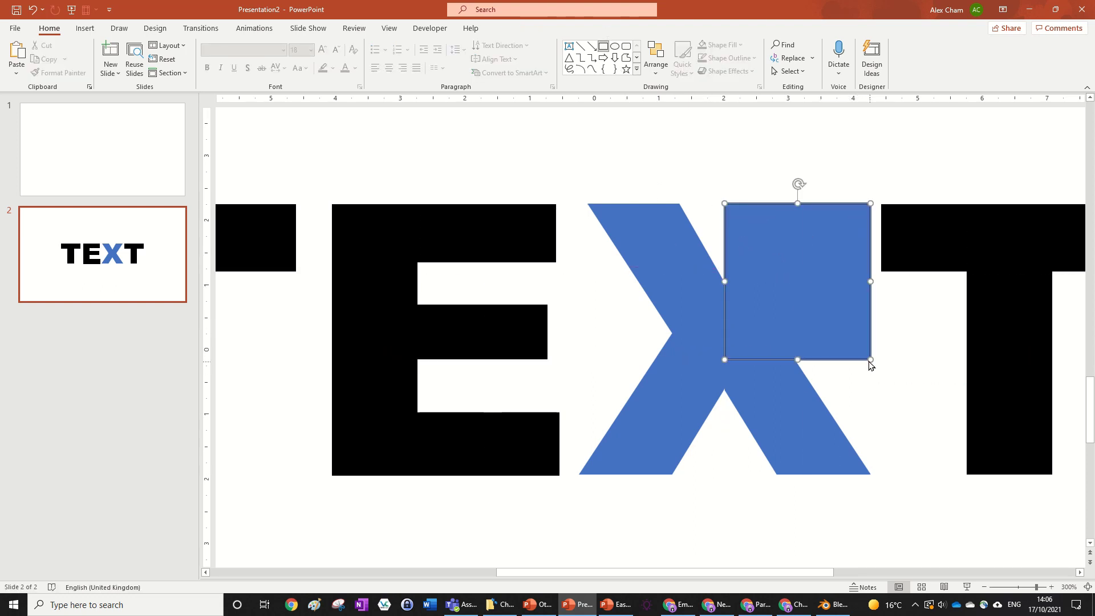
drag(796, 343, 789, 318)
drag(792, 186, 788, 169)
drag(717, 248, 724, 247)
drag(870, 251, 830, 398)
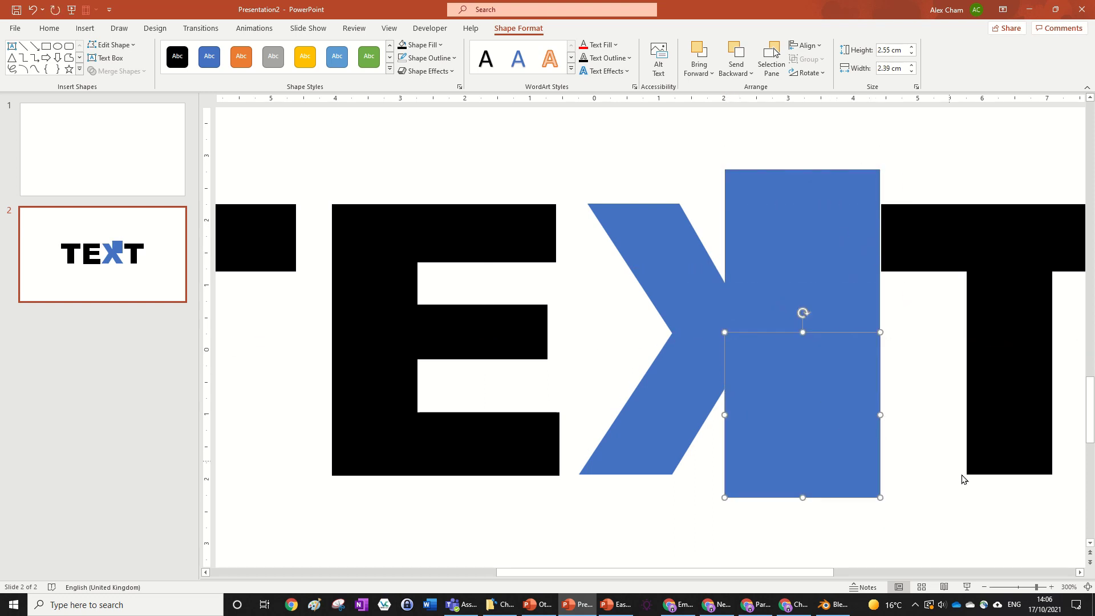
Duplicate the rectangle below and fragment the X's right half along them
drag(941, 528, 702, 114)
click(519, 28)
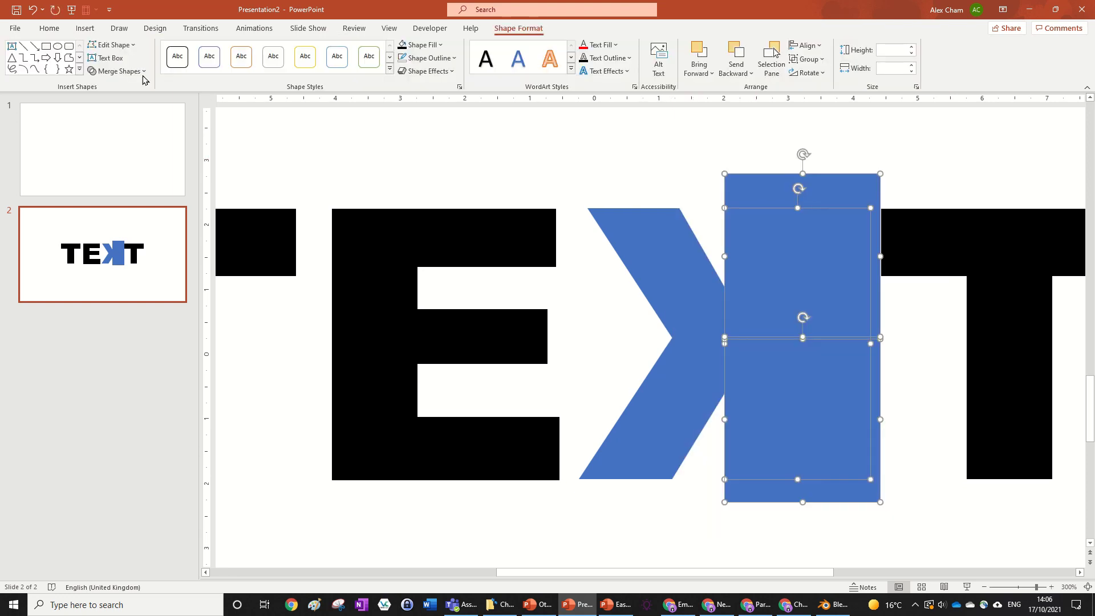
click(118, 71)
click(122, 118)
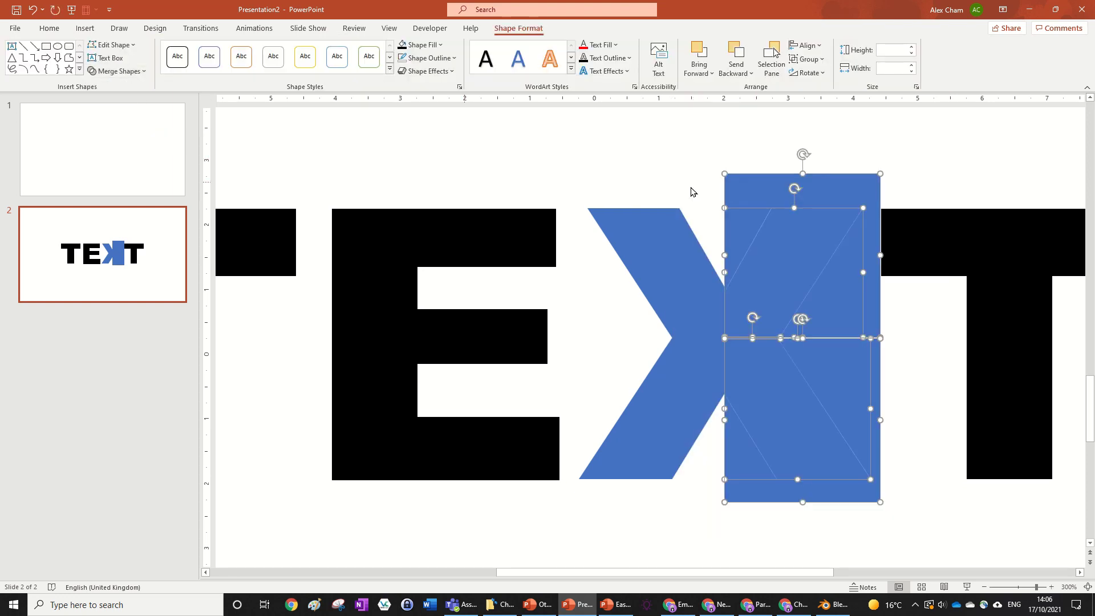
Delete the leftover top and bottom fragments
click(718, 172)
click(853, 303)
key(Delete)
Fill the X pieces with black
click(830, 356)
key(Delete)
drag(821, 400, 845, 420)
key(ctrl+z)
shift+click(670, 298)
shift+click(678, 370)
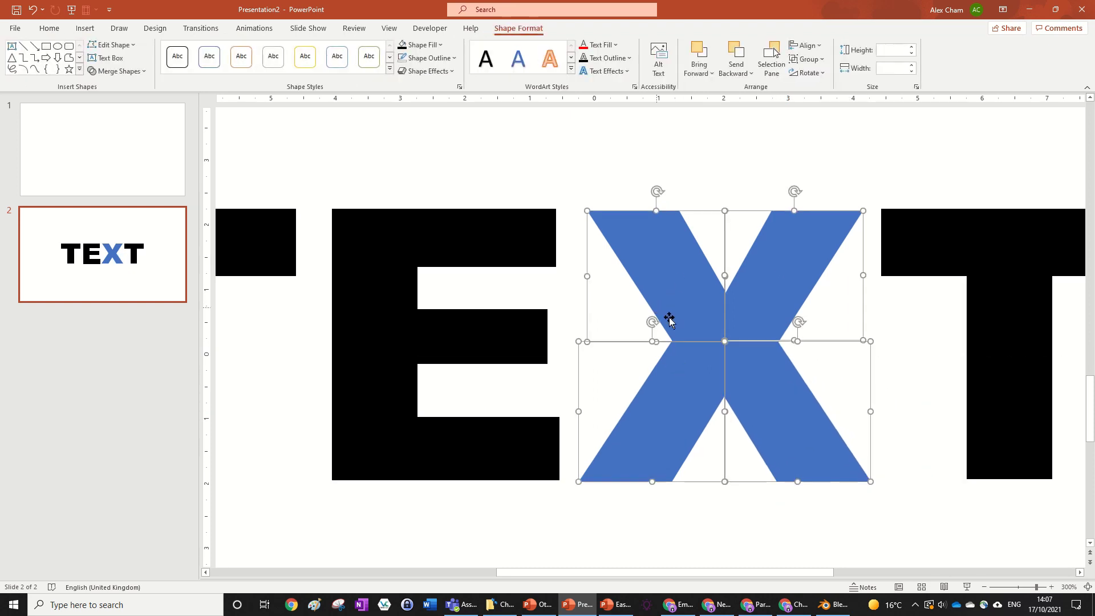
click(403, 45)
scroll(743, 293, down, 5)
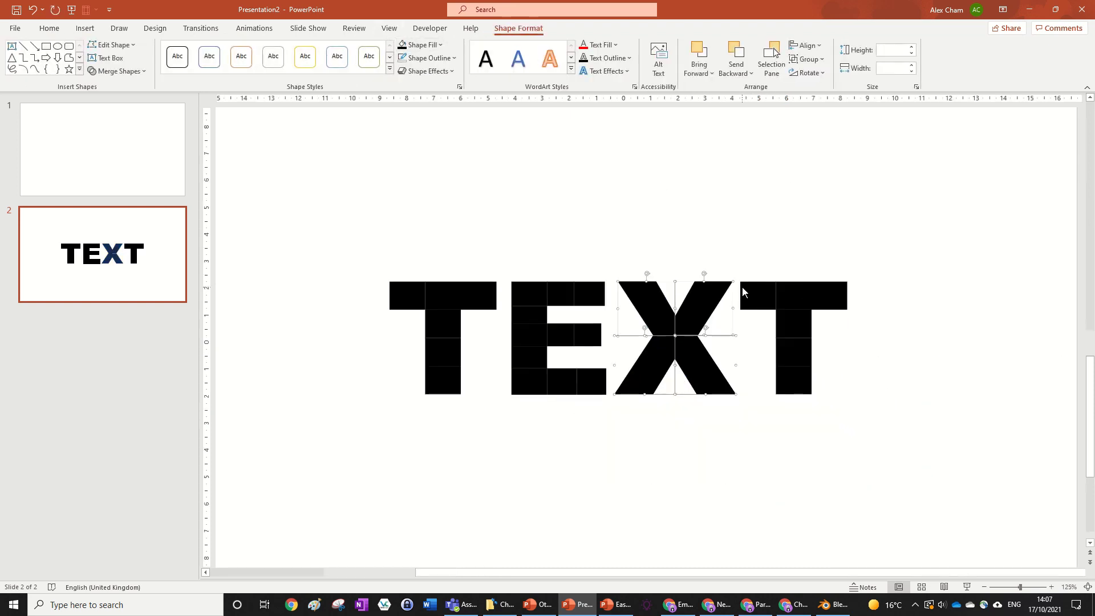
Adjust the top edge of the lower-right X piece
click(741, 278)
click(702, 345)
scroll(749, 378, up, 6)
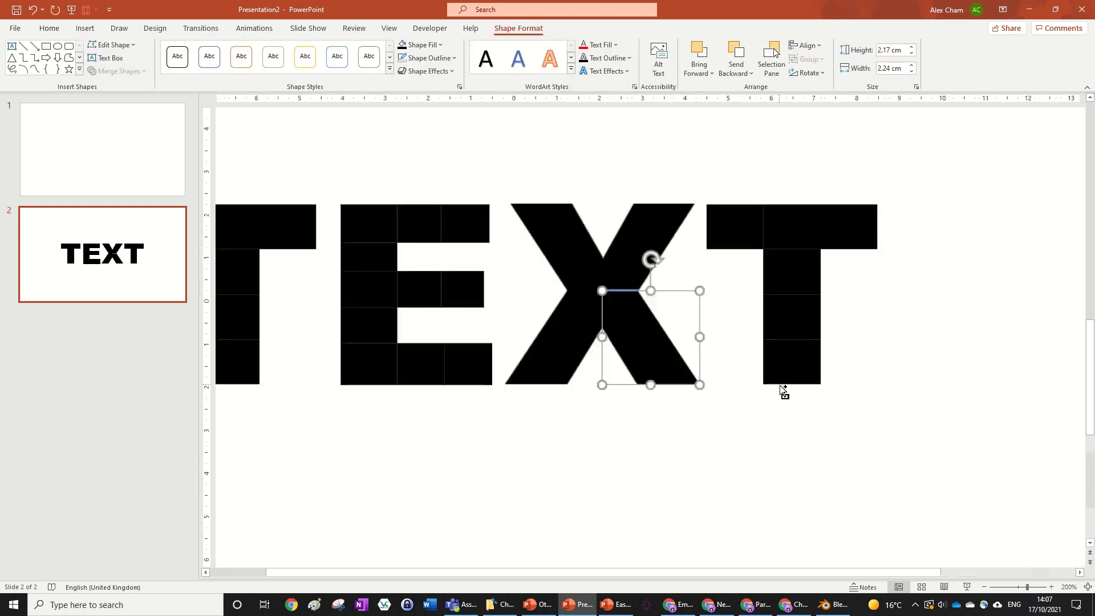
drag(652, 244, 652, 242)
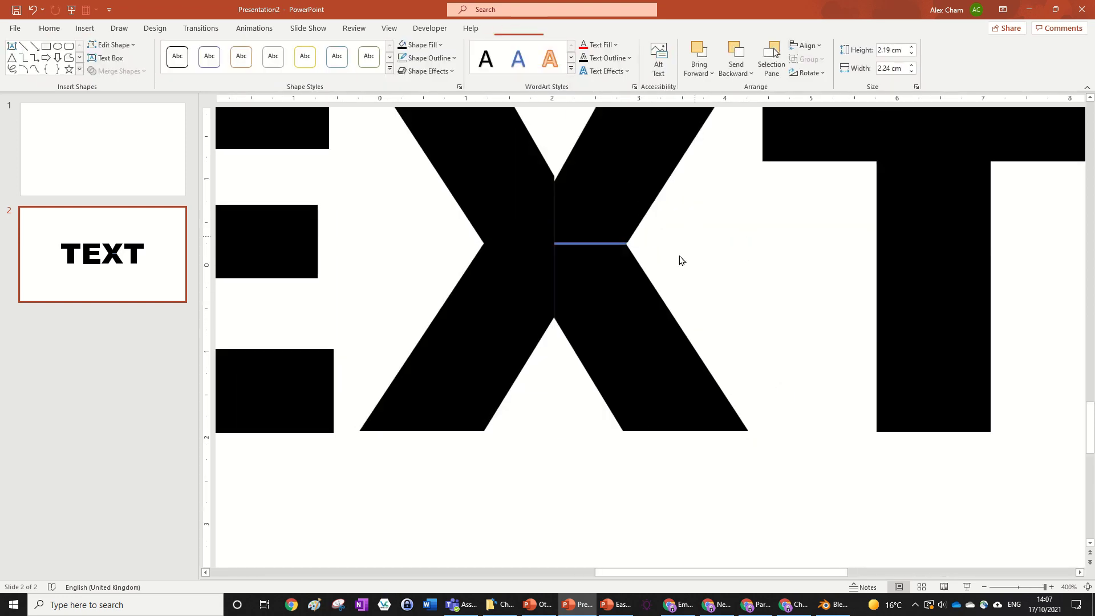
click(614, 240)
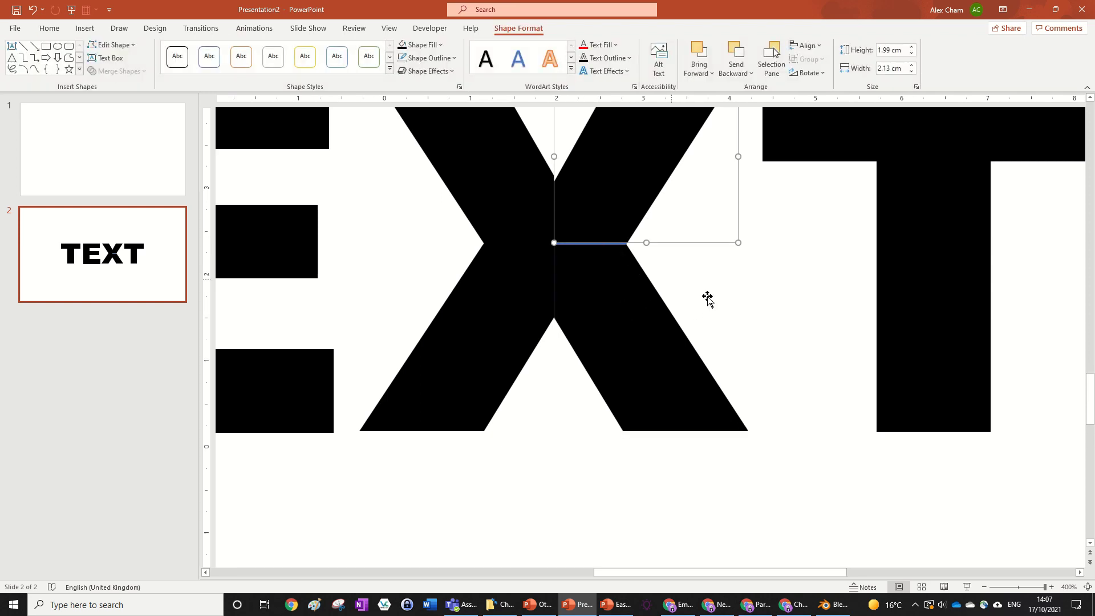
key(Escape)
Draw a rectangle beside the X's upper-right arm, then cancel
click(604, 46)
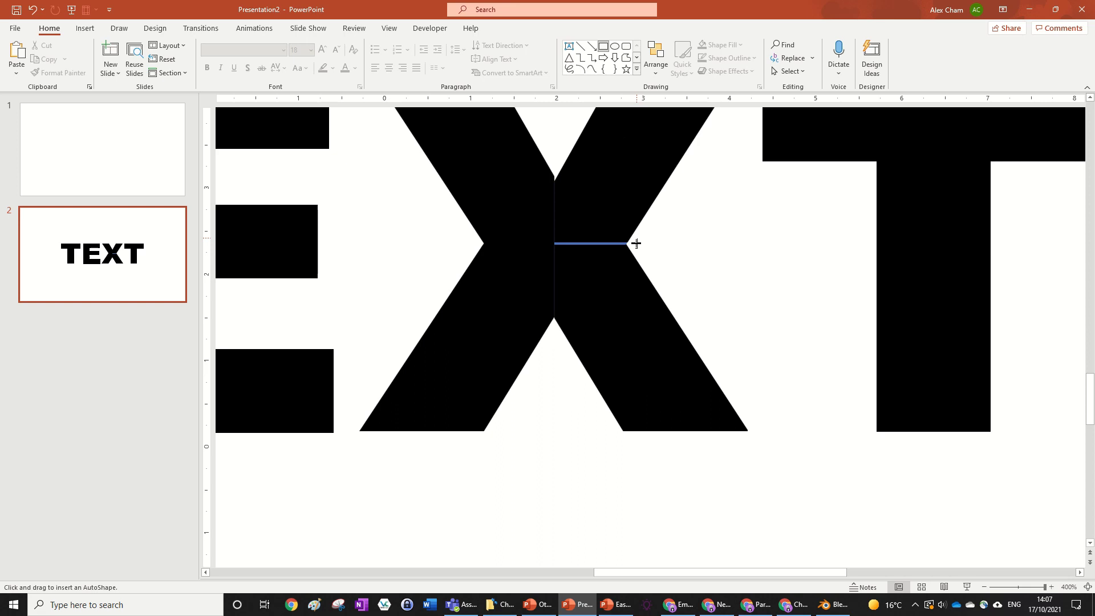
mouse_move(556, 243)
mouse_down()
mouse_move(690, 300)
mouse_move(711, 371)
mouse_move(712, 350)
mouse_move(728, 349)
mouse_move(720, 340)
mouse_up()
key(Escape)
scroll(577, 333, down, 15)
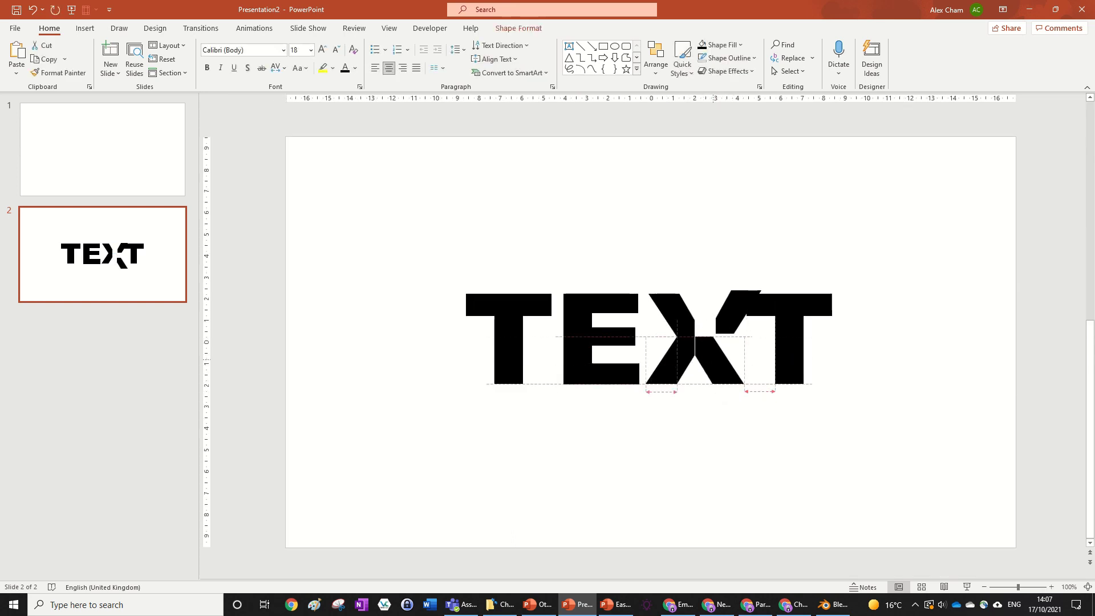
Move the upper-right X arm piece back into the X
click(742, 303)
mouse_move(741, 303)
mouse_down()
mouse_move(703, 310)
mouse_move(721, 307)
mouse_up()
click(745, 232)
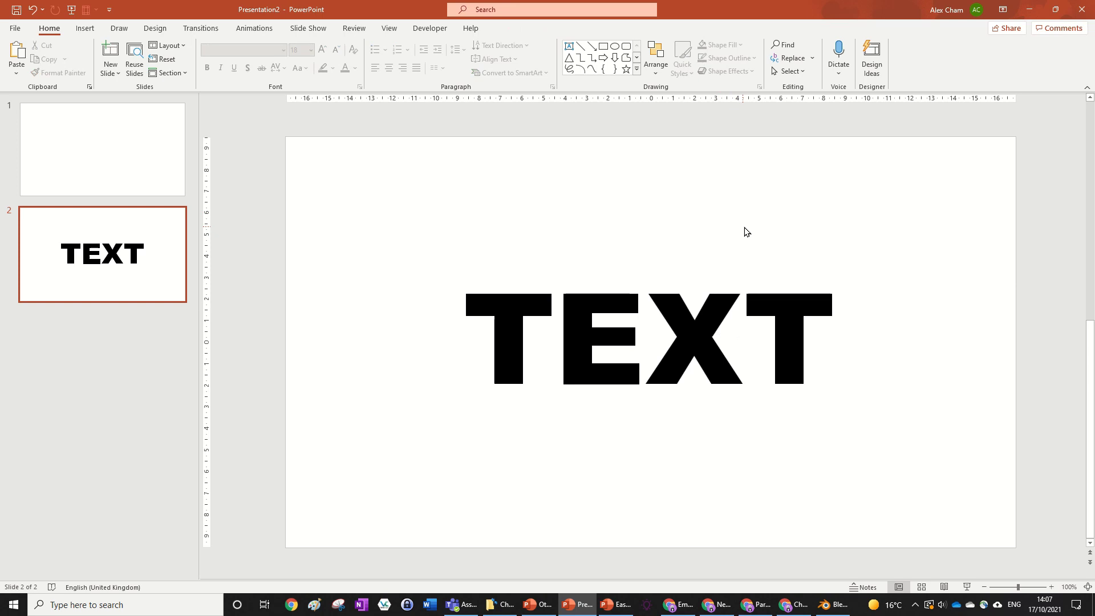
Zoom out and select all the letter pieces on slide 2
scroll(748, 237, down, 3)
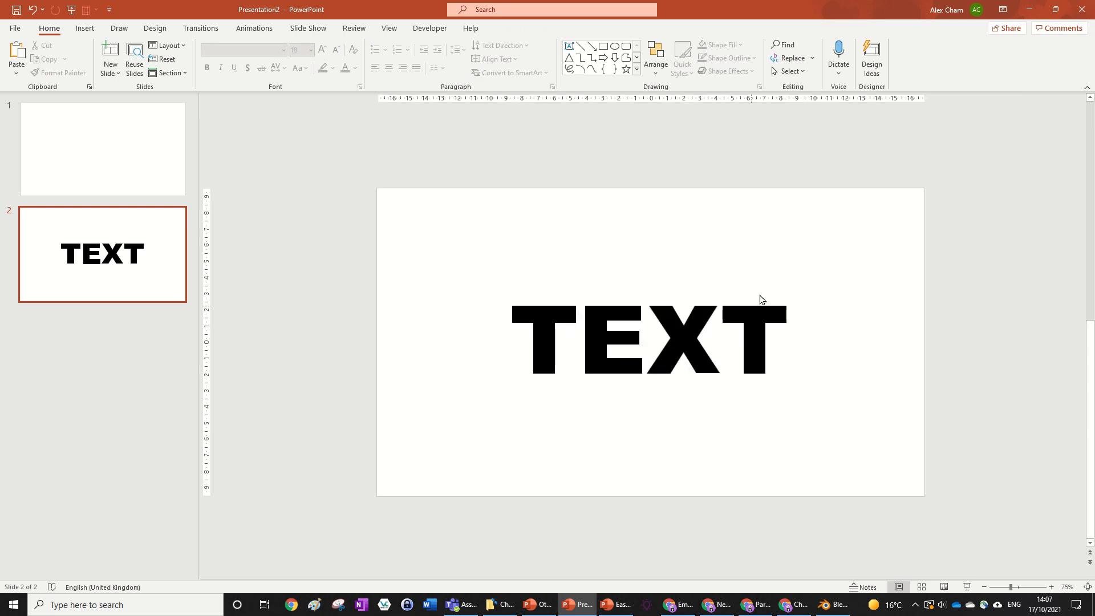
scroll(763, 276, down, 1)
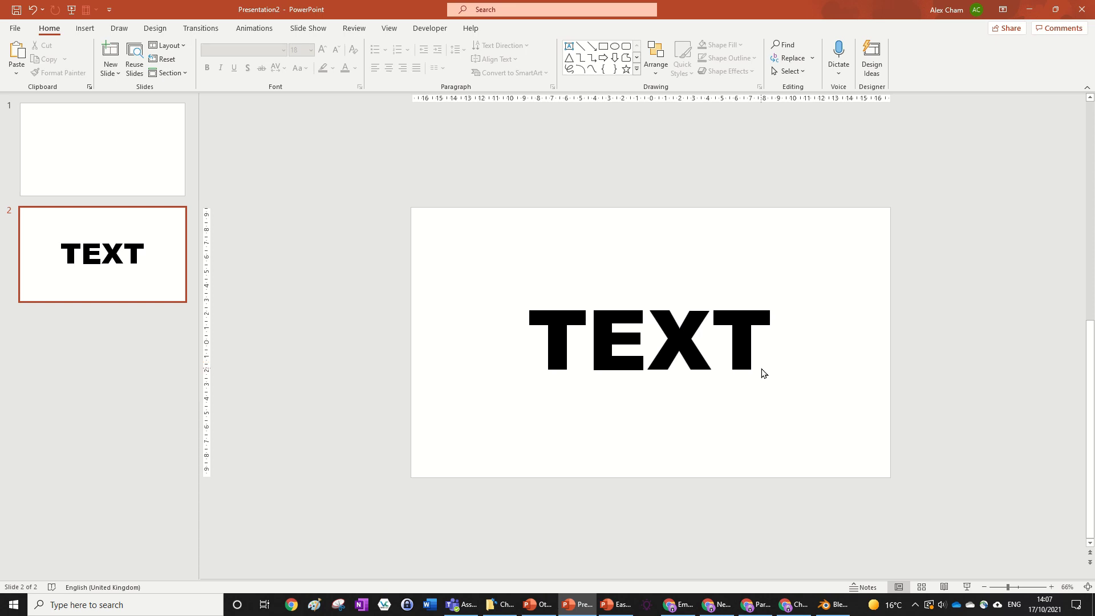
drag(941, 426, 634, 478)
key(ctrl+a)
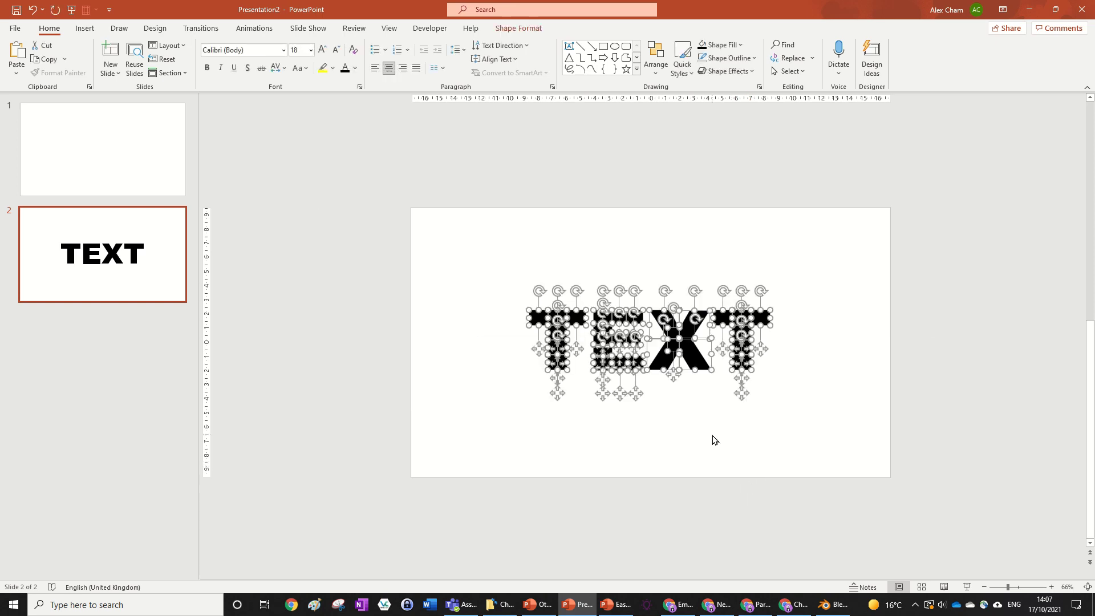
Paste the letter pieces onto slide 1
click(149, 188)
key(ctrl+v)
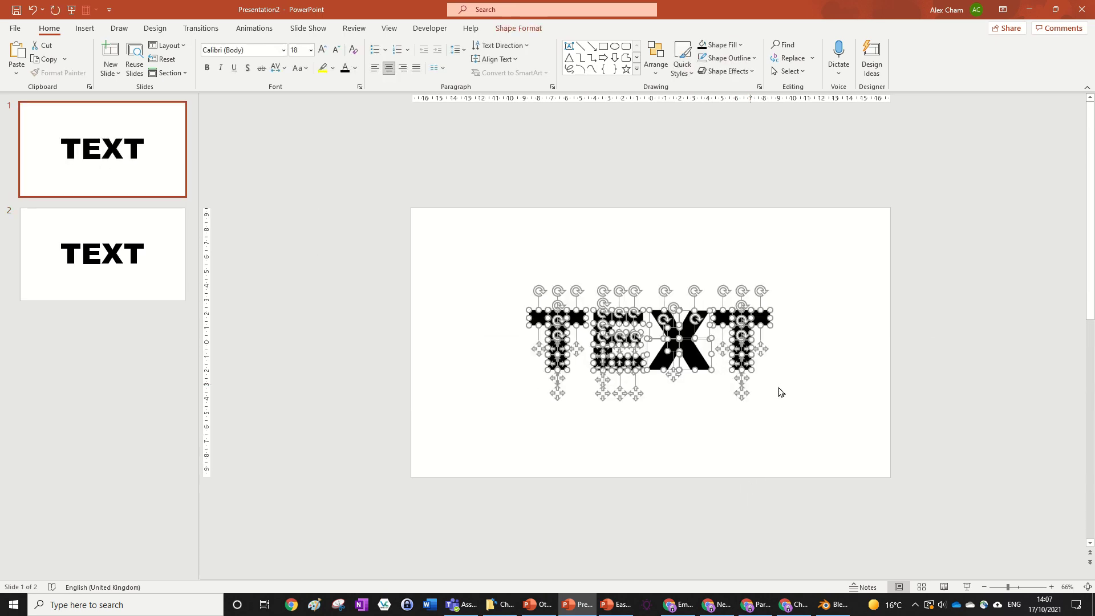
click(813, 362)
ctrl+scroll(790, 372, up, 1)
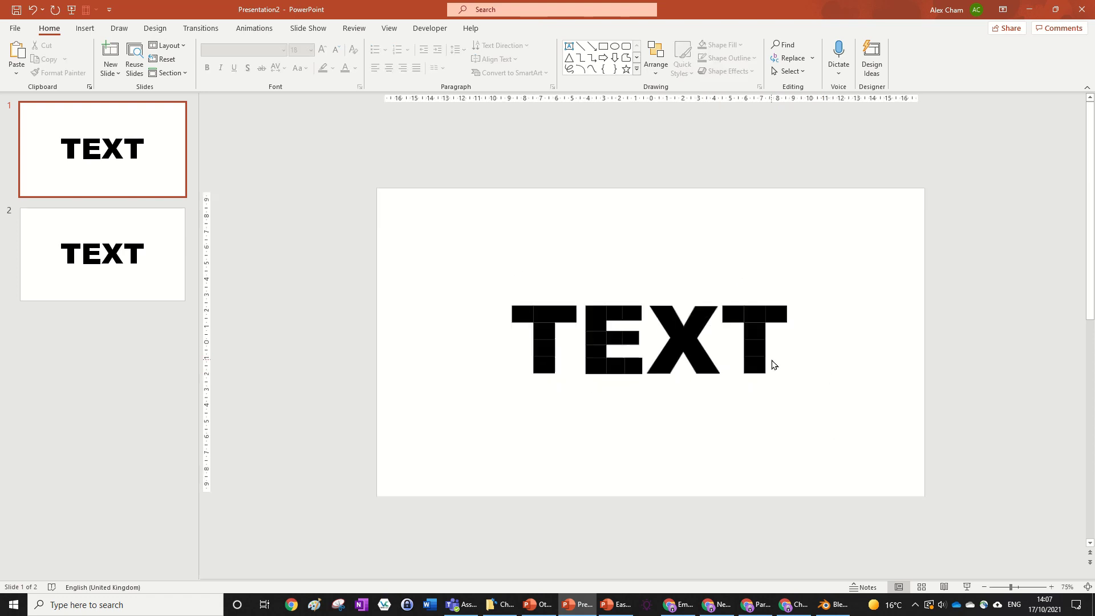
drag(530, 314, 410, 400)
key(Escape)
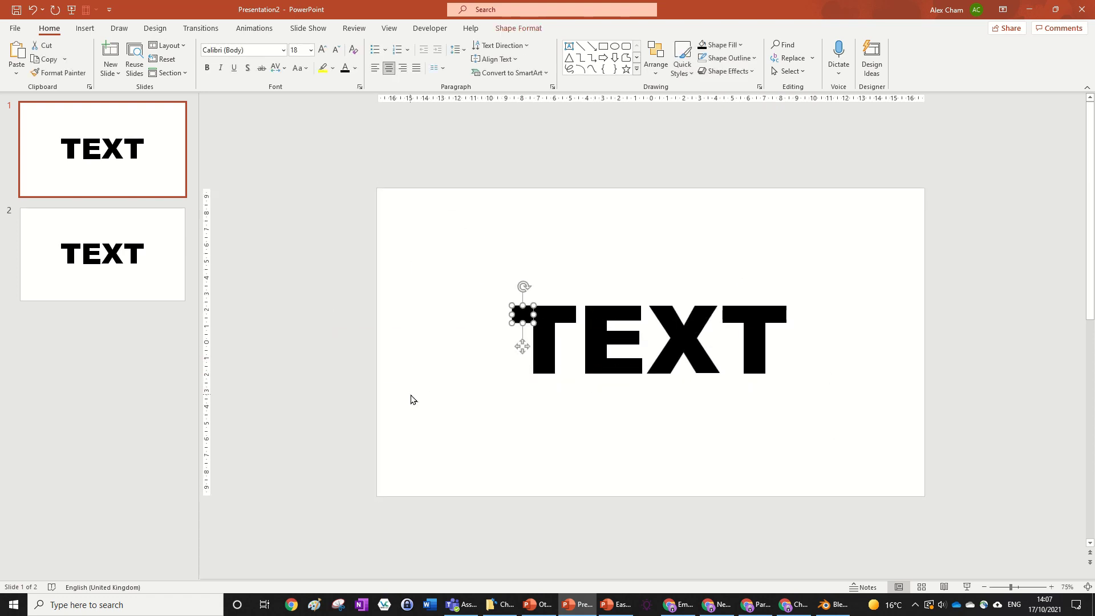
Scatter the first T's crossbar and stem pieces off the slide's left, top and bottom
ctrl+scroll(605, 381, down, 2)
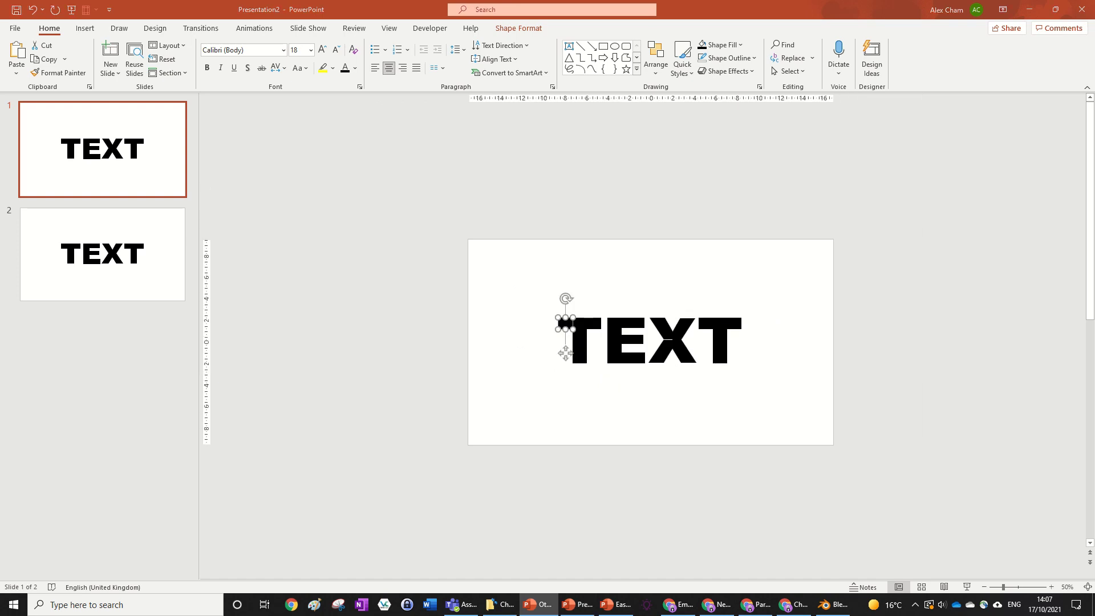
ctrl+scroll(643, 389, down, 2)
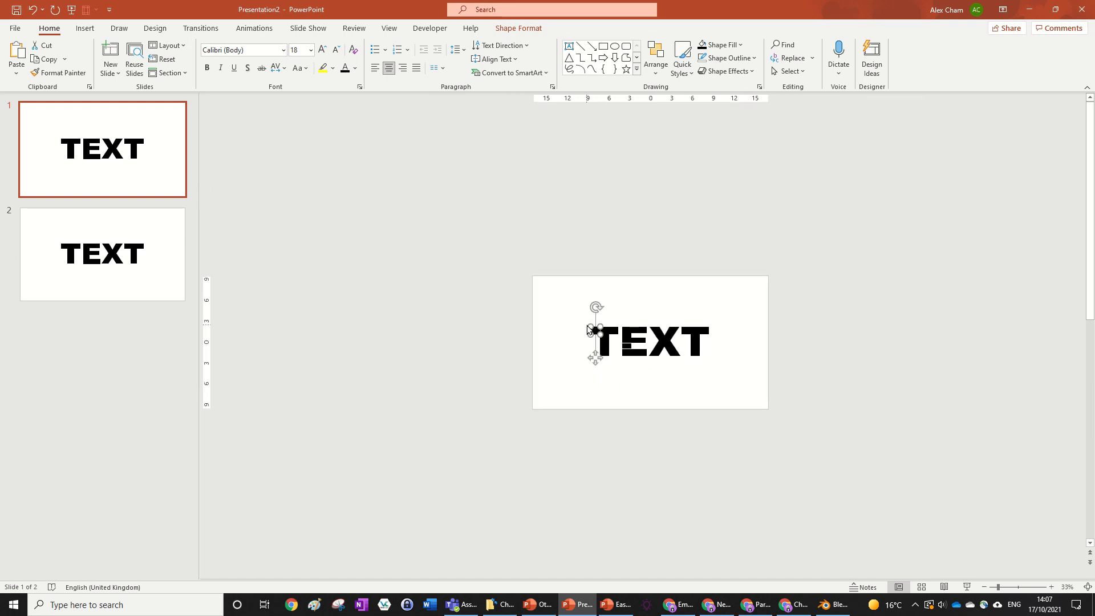
drag(598, 334, 510, 328)
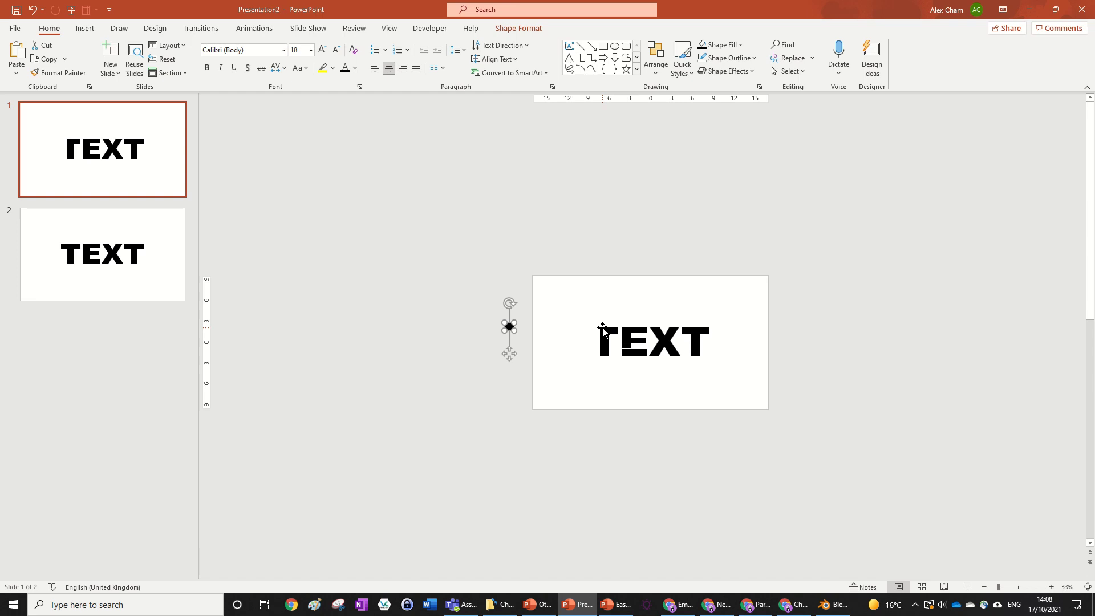
drag(603, 330, 604, 257)
drag(610, 331, 719, 265)
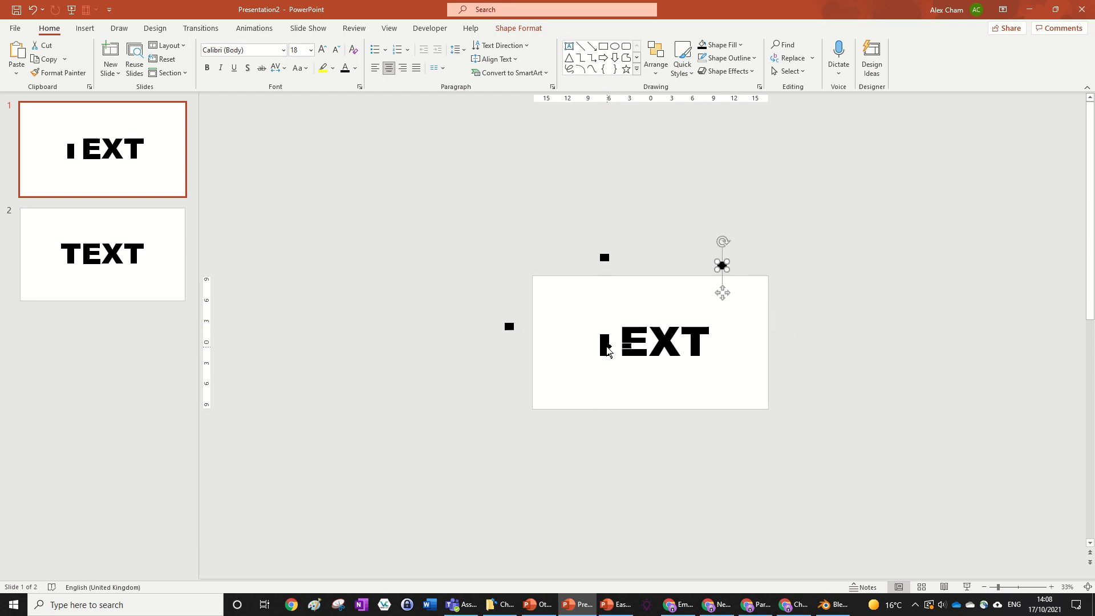
drag(605, 338, 595, 512)
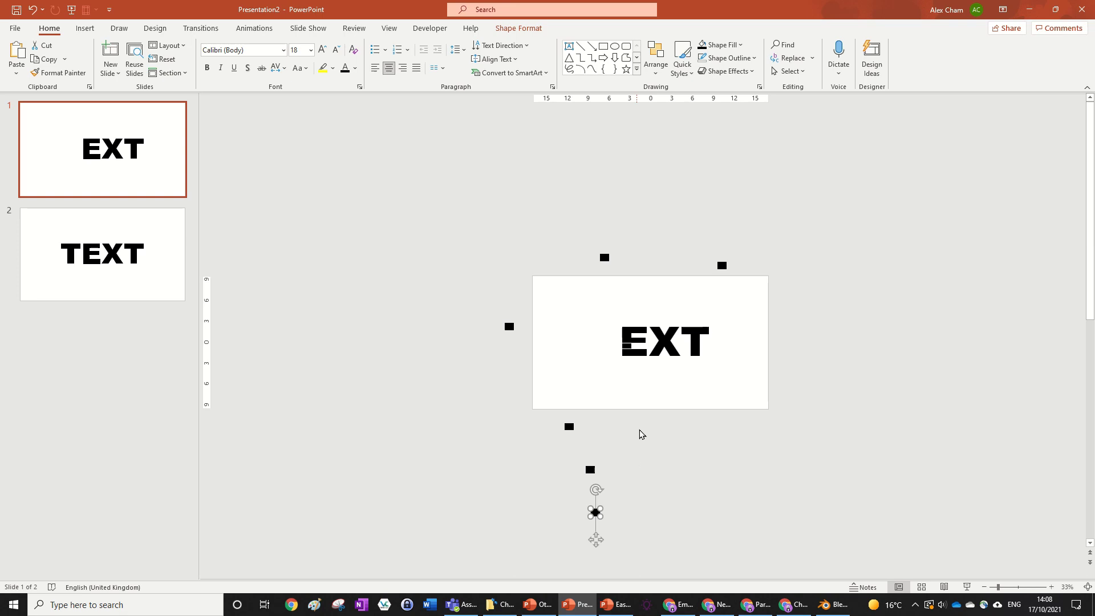
Scatter all the E pieces off slide 1 on every side
click(641, 364)
drag(799, 418, 804, 418)
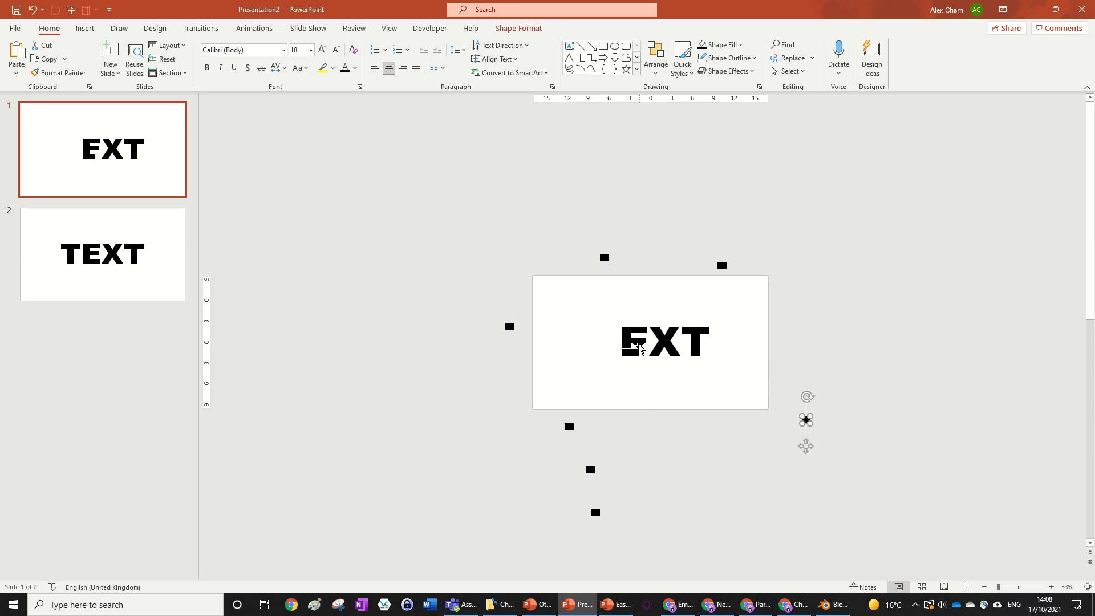
drag(631, 353, 635, 435)
drag(630, 364, 503, 450)
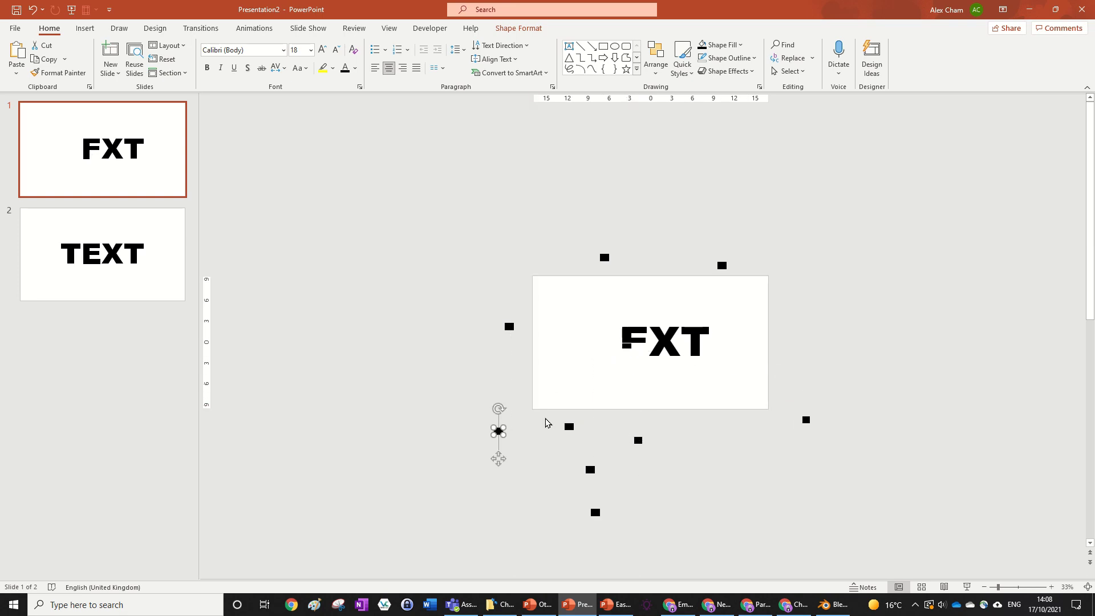
drag(627, 348, 469, 348)
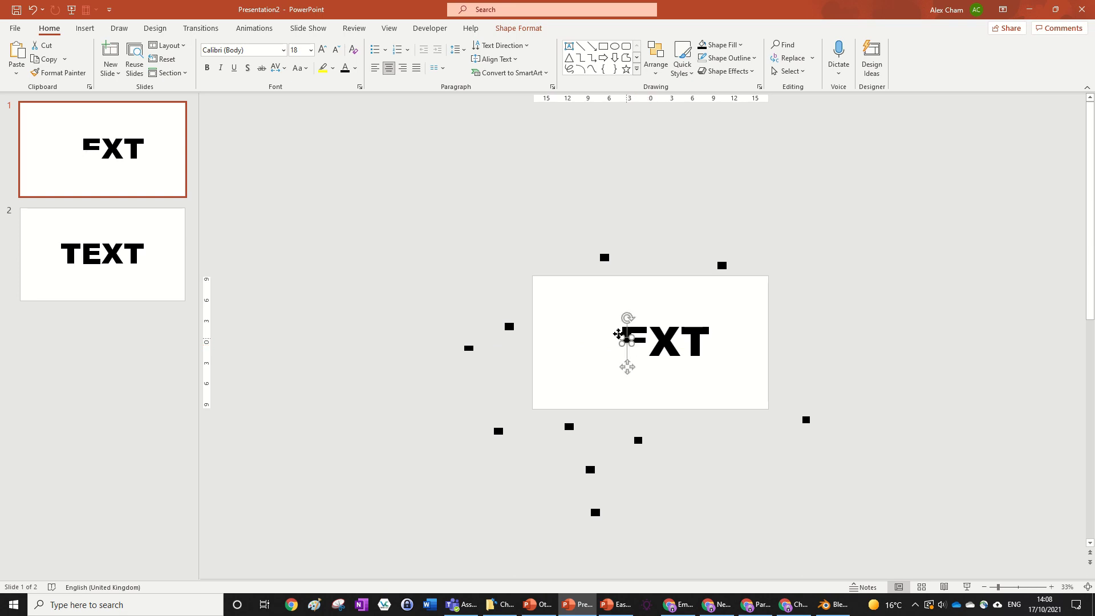
drag(625, 337, 479, 298)
drag(640, 341, 786, 332)
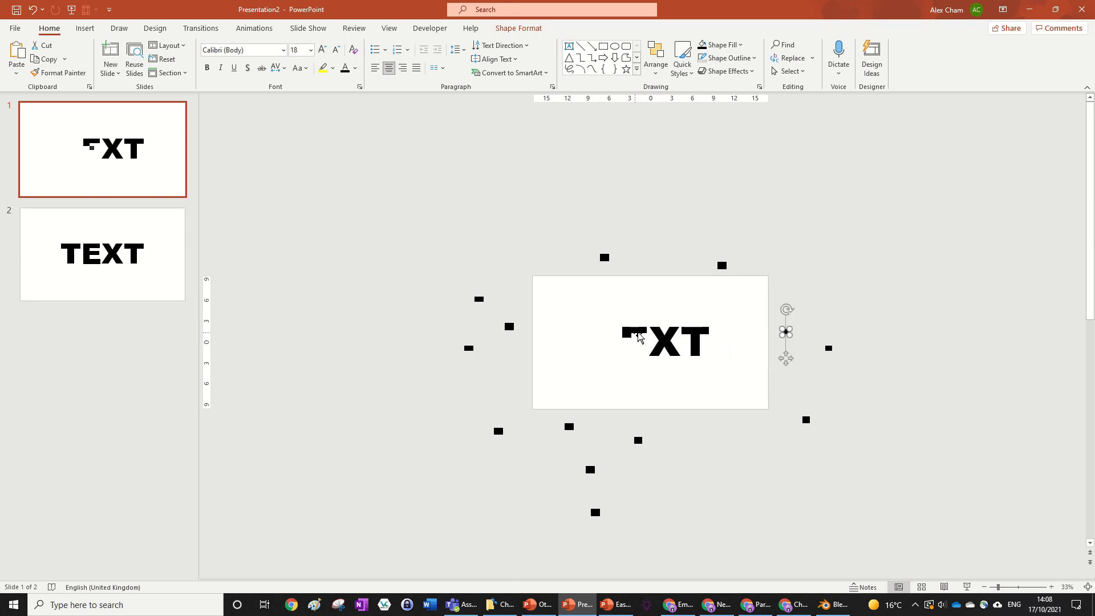
drag(633, 329, 690, 249)
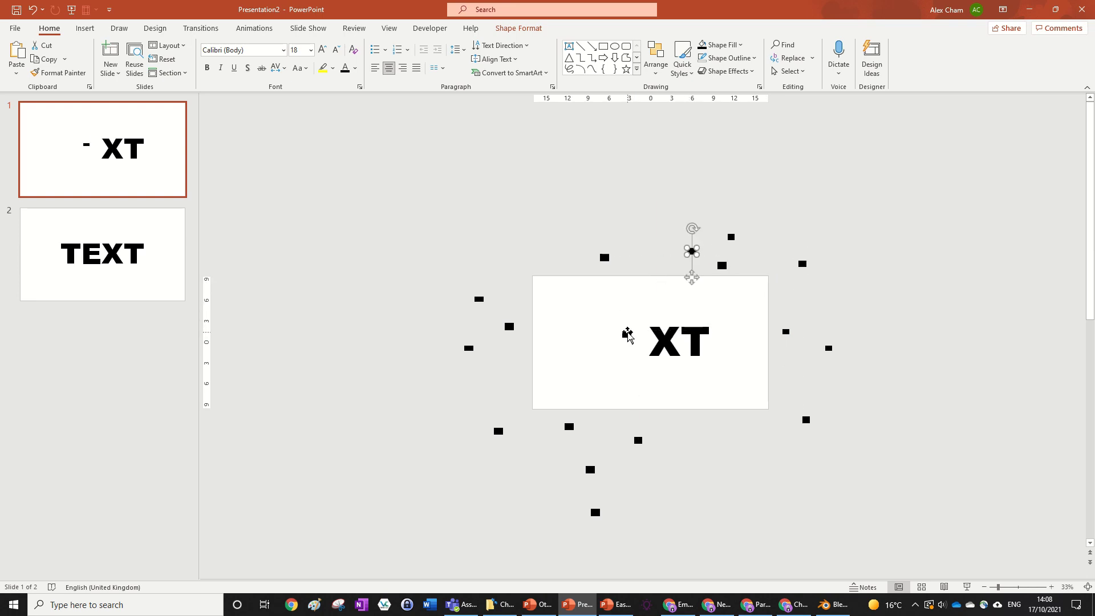
drag(628, 337, 620, 257)
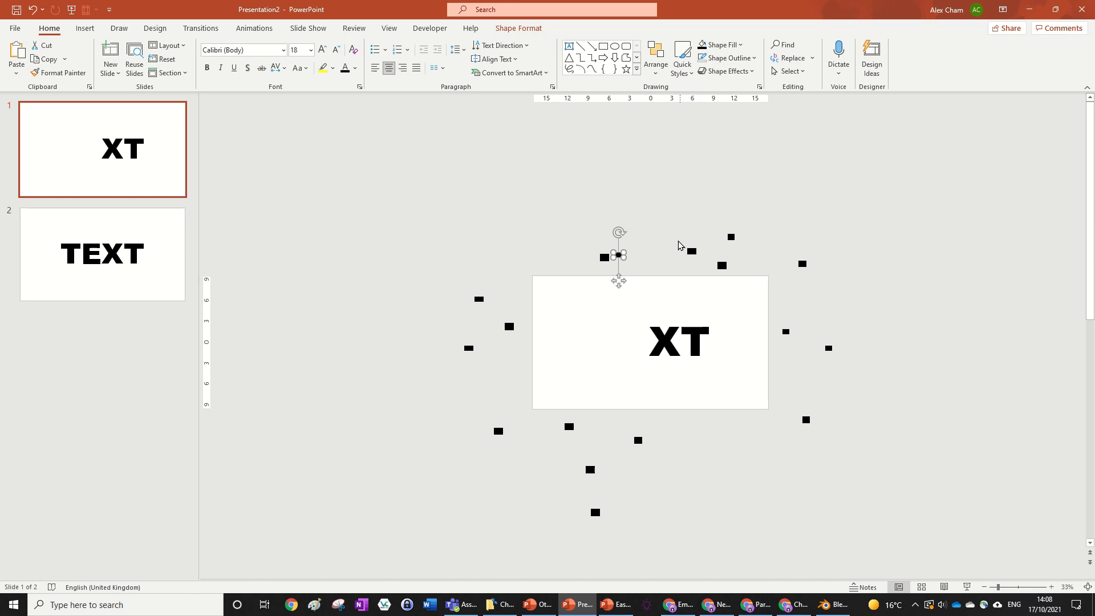
Scatter the four X legs and the last T's pieces off the slide, leaving it blank
drag(666, 351, 530, 465)
drag(658, 335, 518, 240)
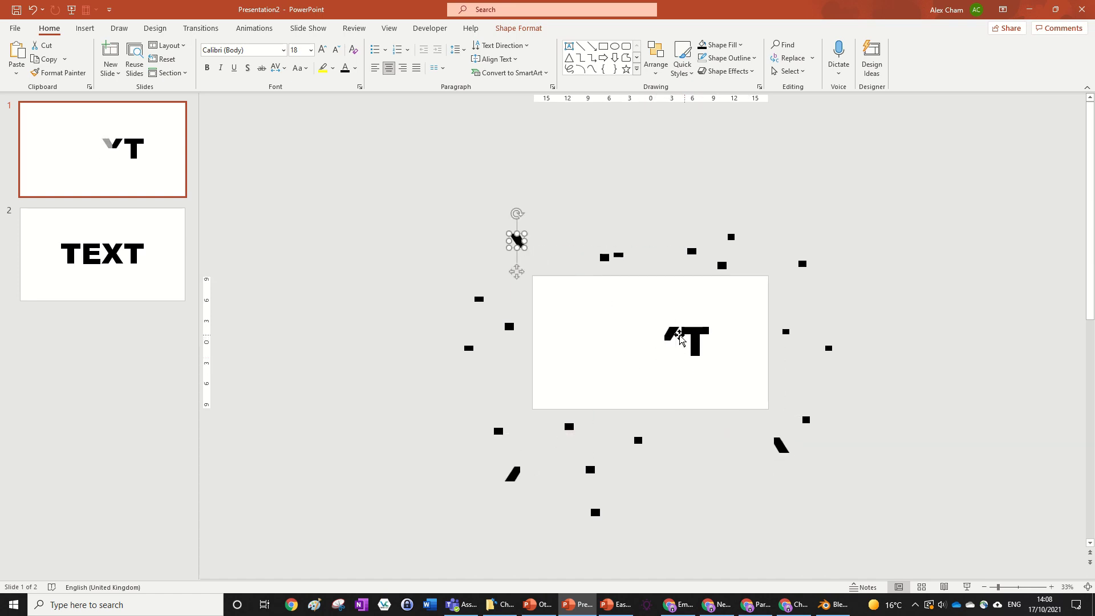
drag(679, 336, 769, 227)
drag(696, 354, 691, 485)
drag(694, 332, 828, 321)
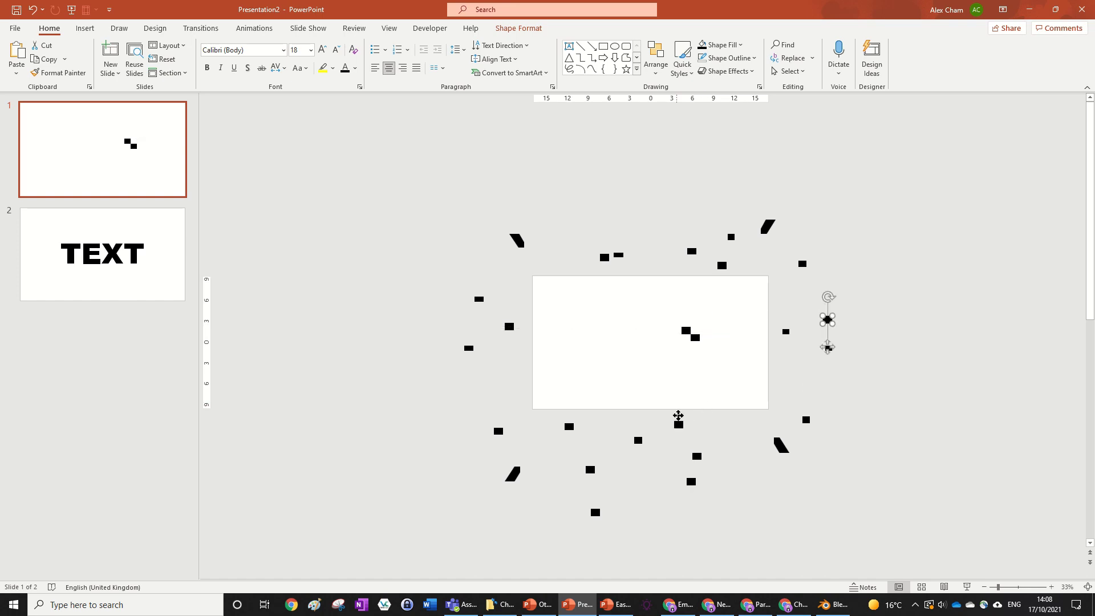
drag(678, 415, 704, 217)
drag(672, 331, 722, 431)
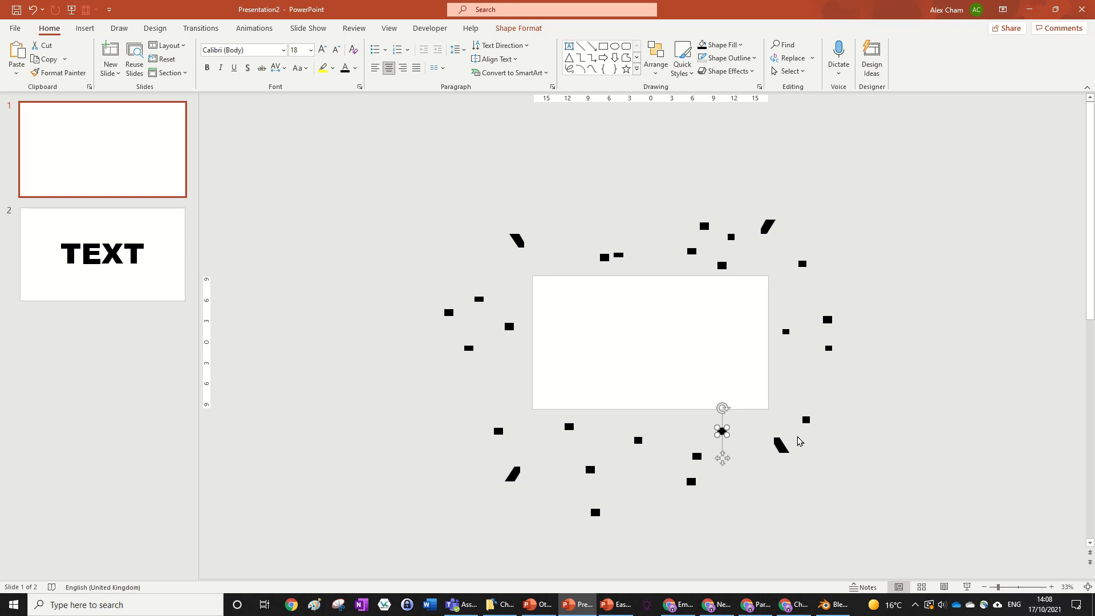
click(815, 427)
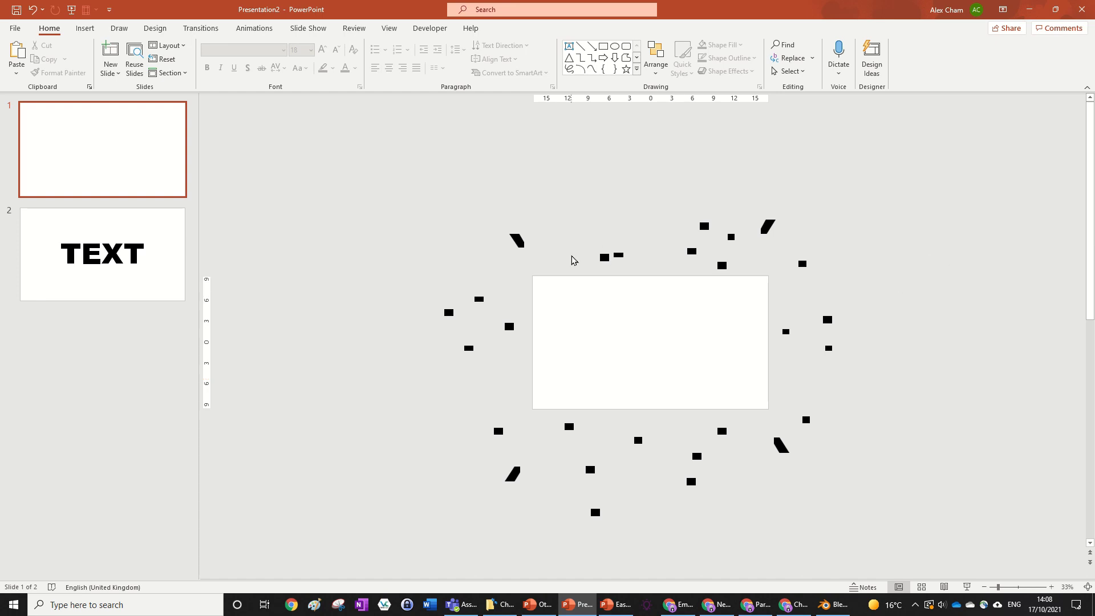
Apply the Morph transition to slide 2
click(98, 275)
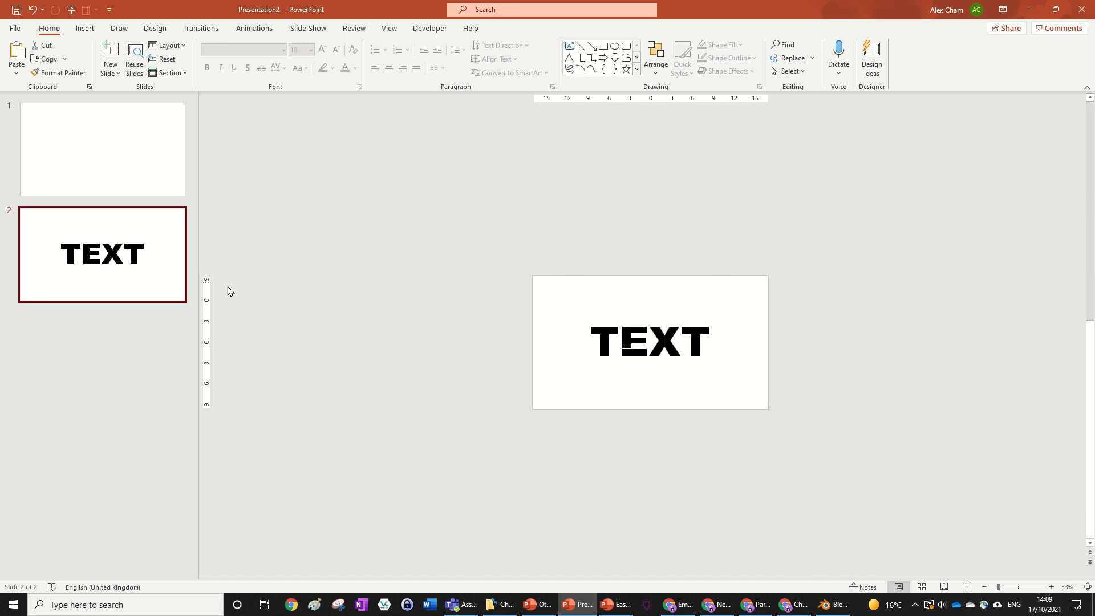
click(216, 31)
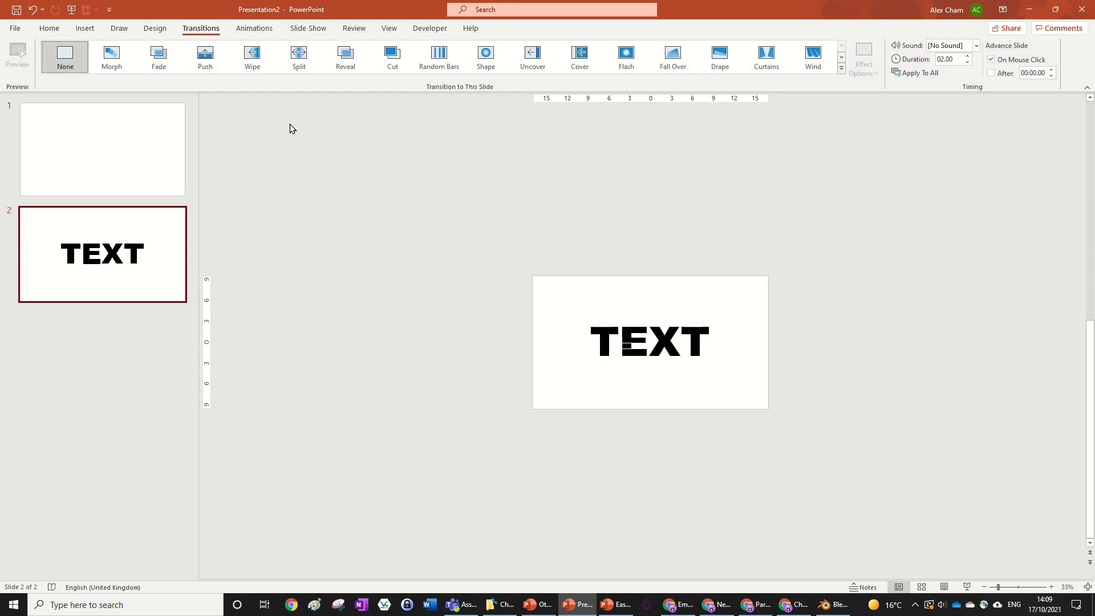
click(117, 62)
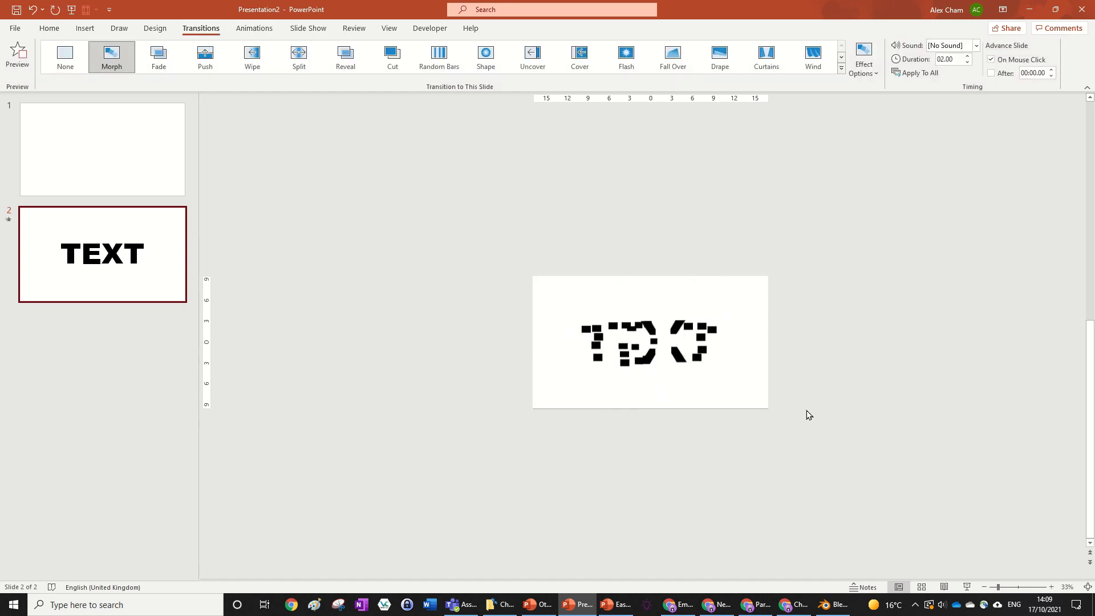
scroll(772, 381, up, 5)
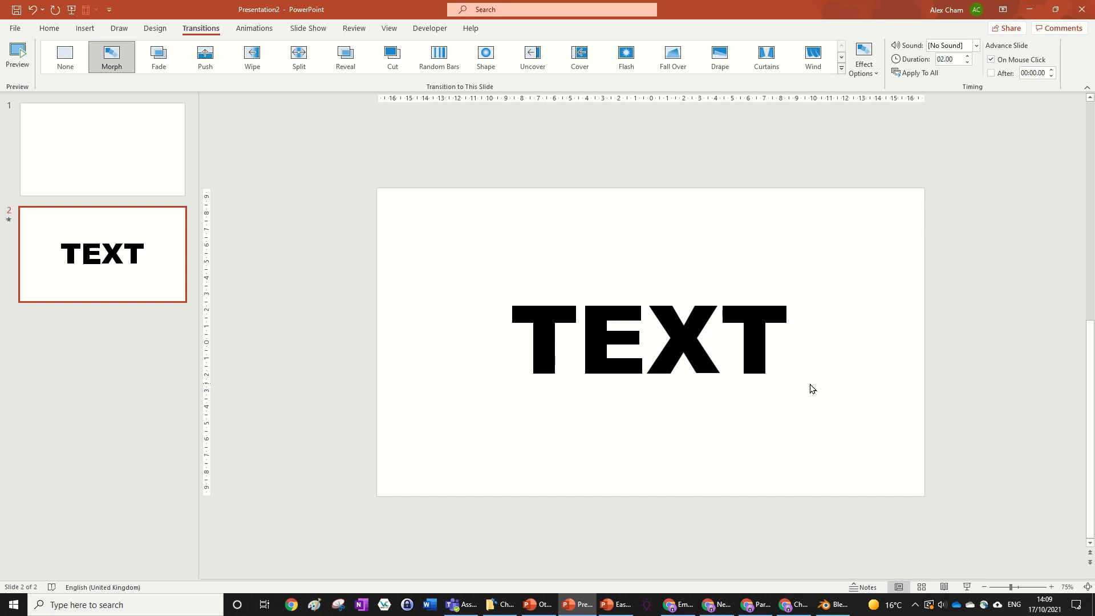
scroll(984, 140, down, 2)
Compare slide 1's scattered pieces with slide 2's intact TEXT
click(166, 196)
click(134, 269)
click(93, 176)
scroll(655, 313, down, 5)
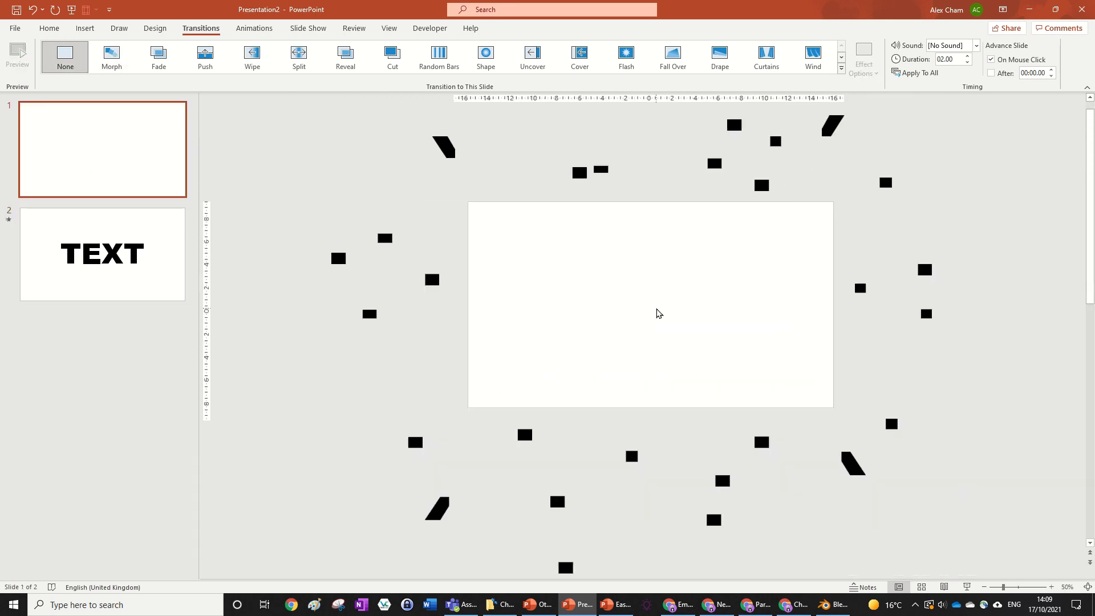
scroll(757, 350, up, 2)
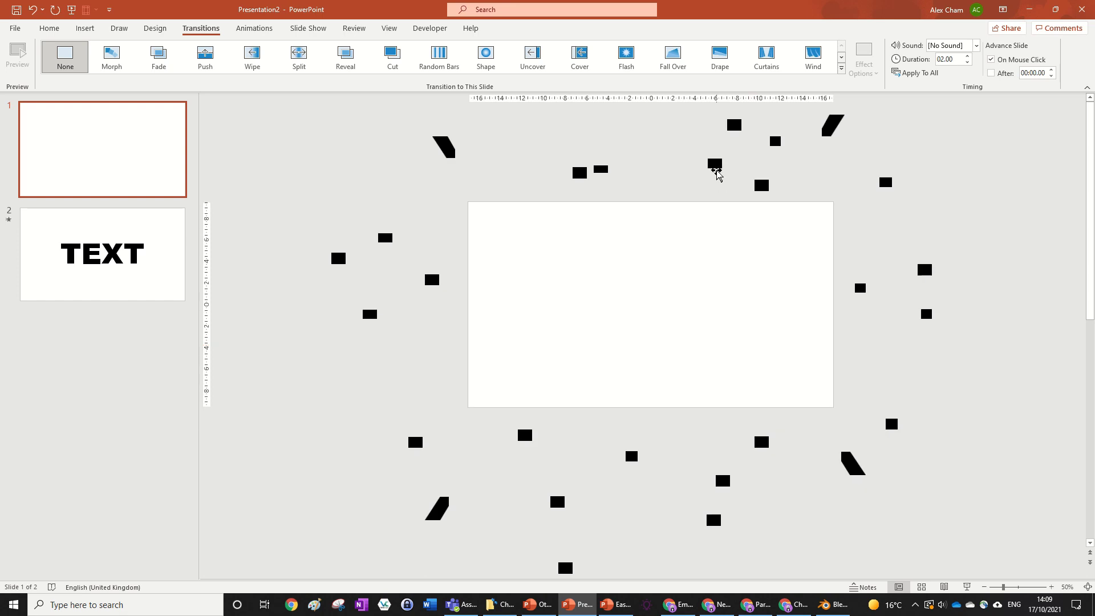
click(715, 165)
click(254, 28)
click(201, 28)
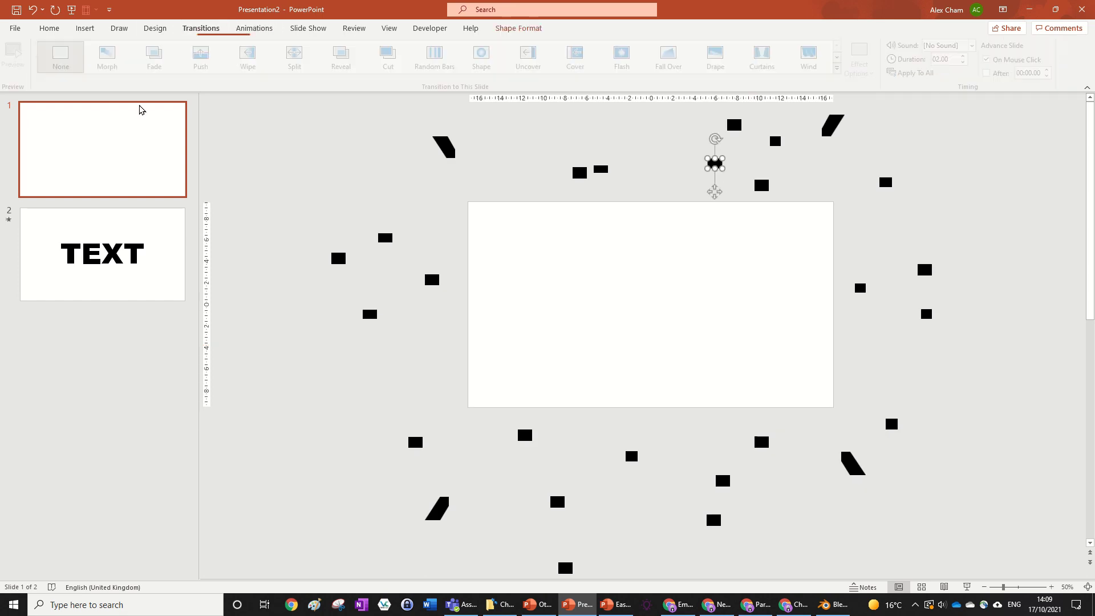
scroll(497, 309, down, 3)
scroll(790, 340, up, 6)
scroll(791, 341, down, 4)
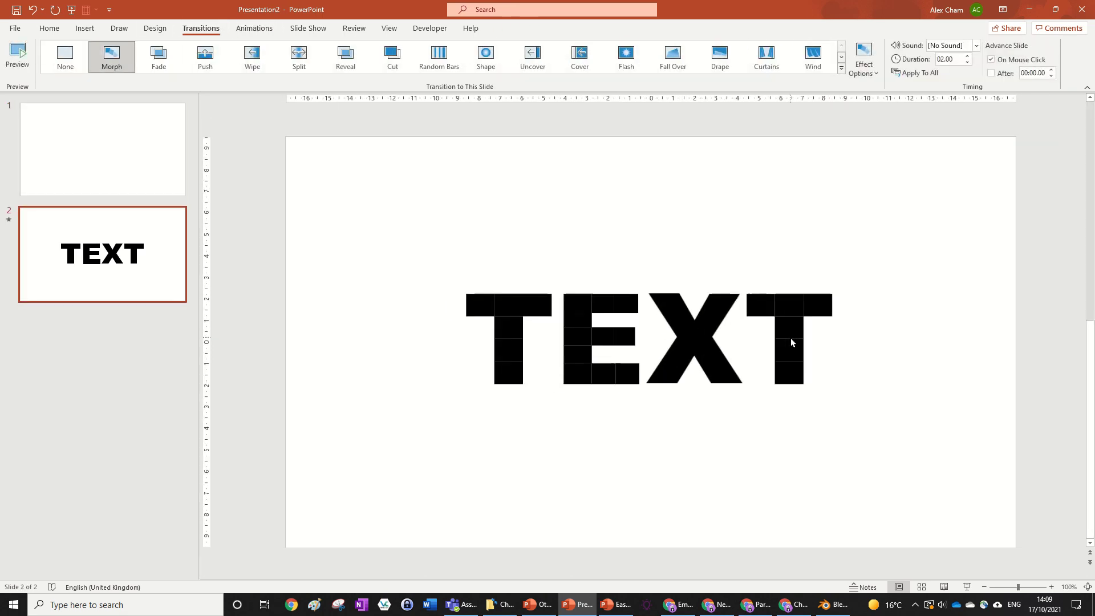
Set the Morph duration to 00.50 and preview the transition
click(950, 58)
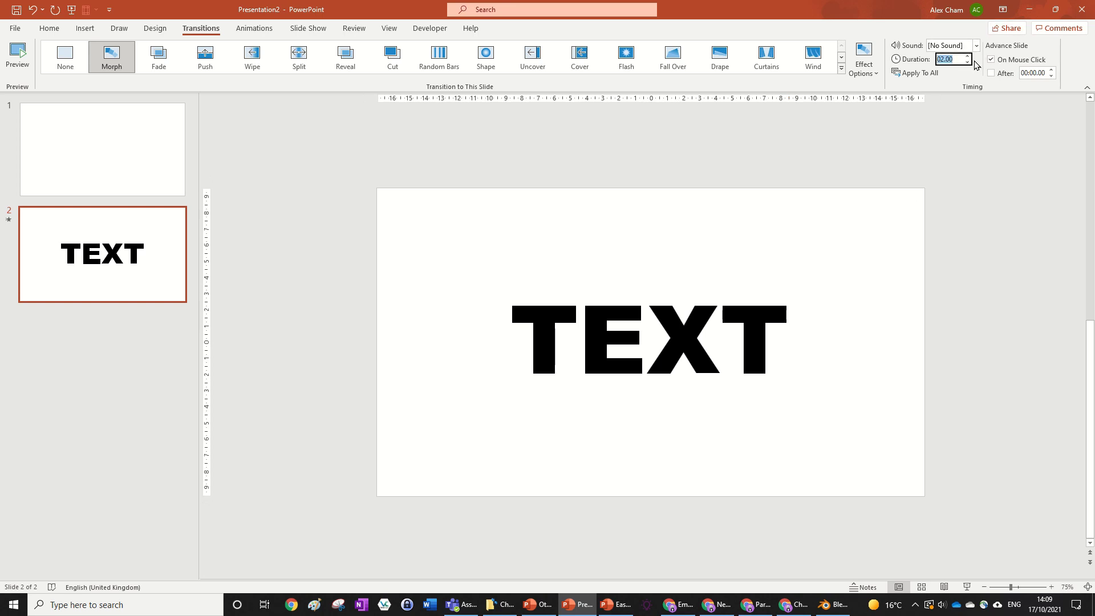
text(0.5)
key(Return)
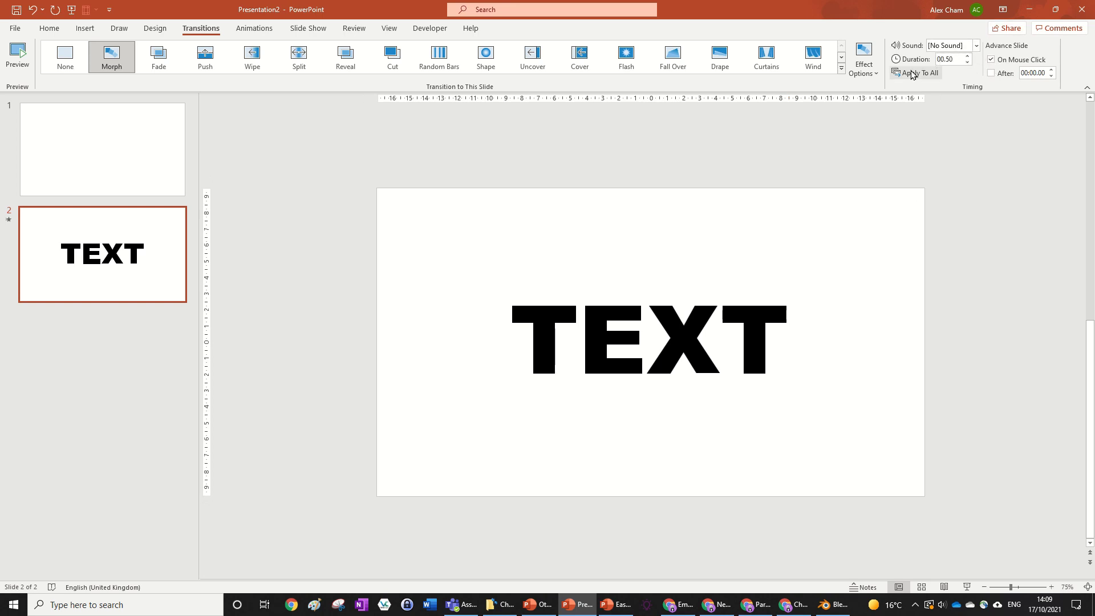
click(110, 54)
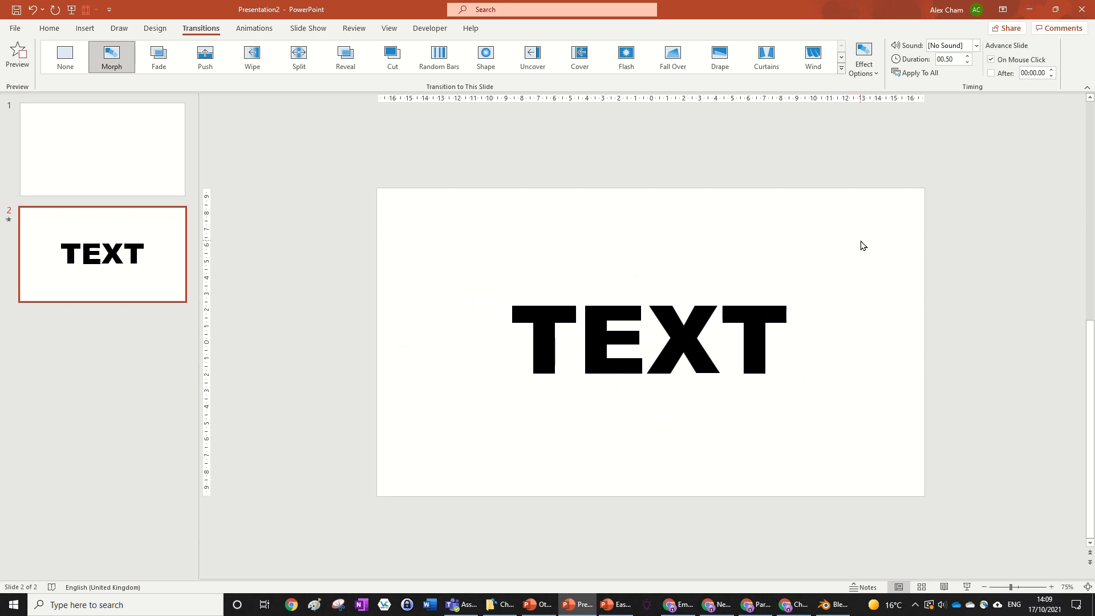
click(108, 51)
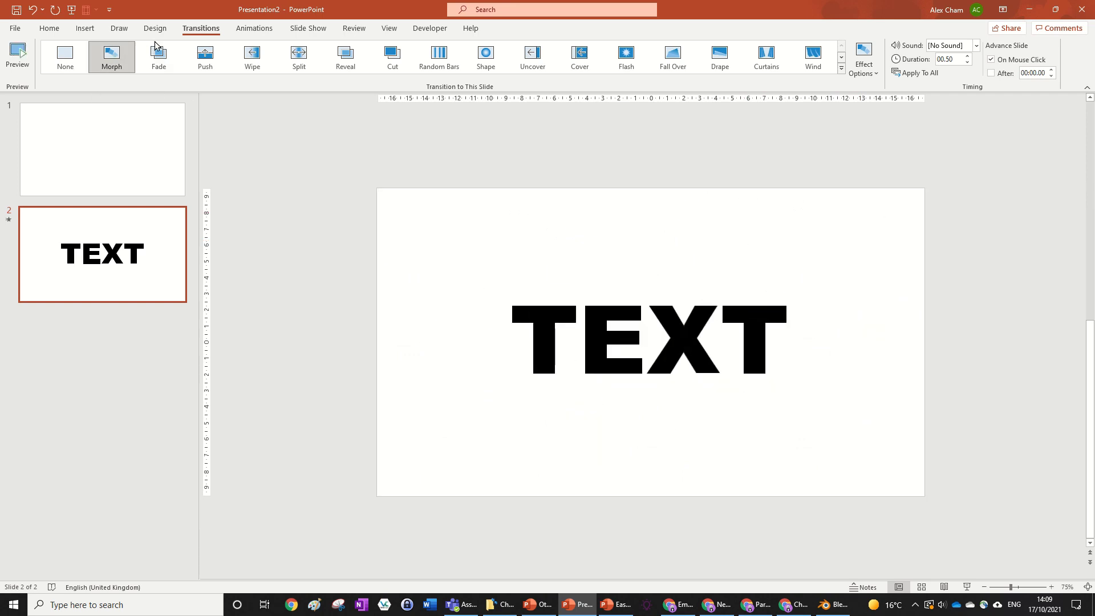